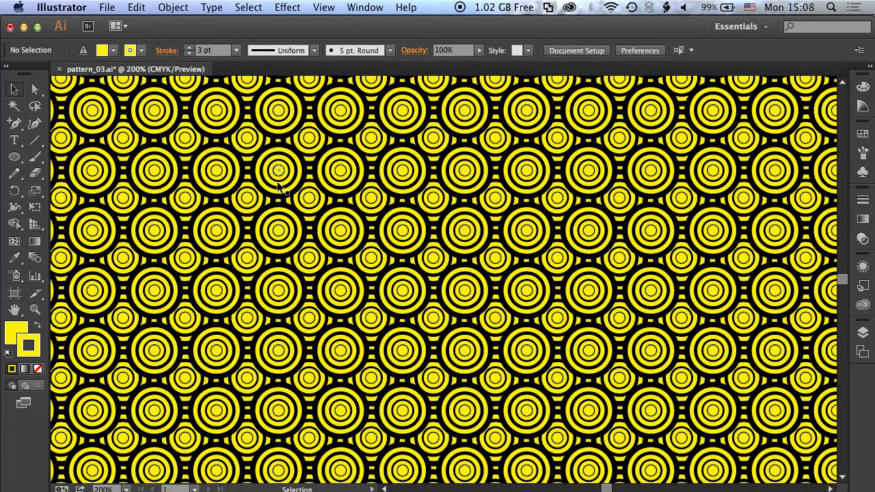
Create a new blank document, Untitled-5, with the default settings.
click(108, 7)
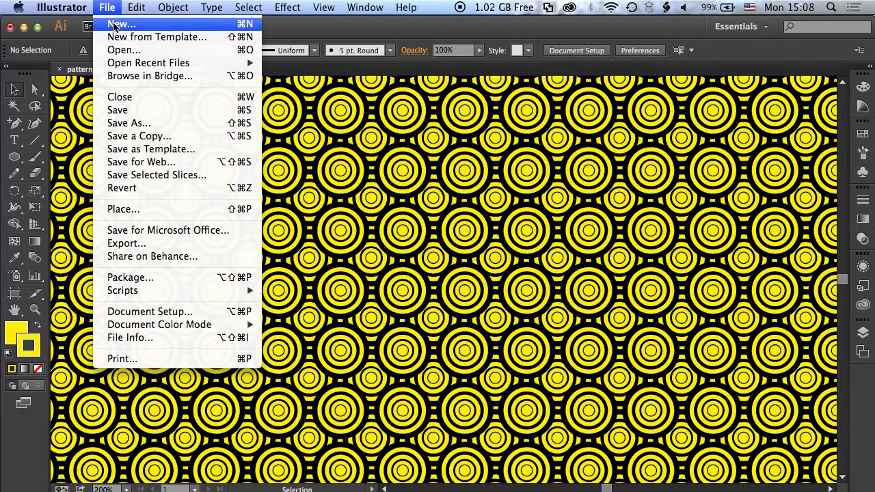
click(115, 23)
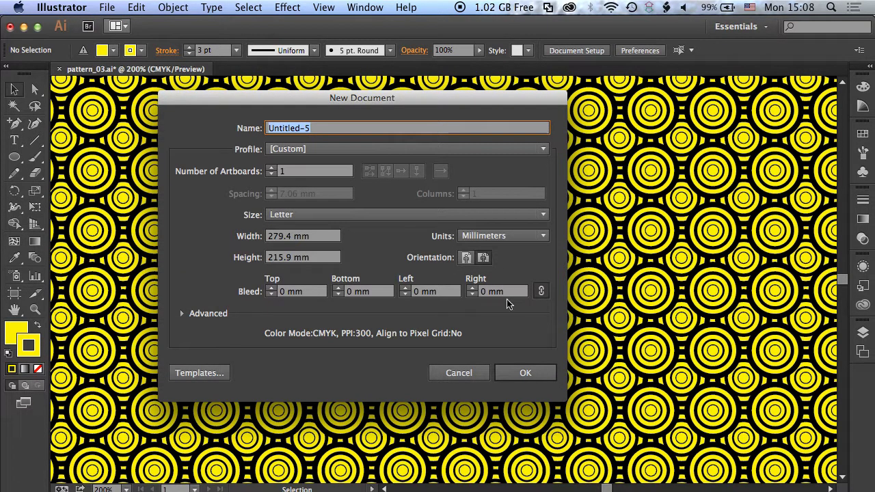
click(525, 372)
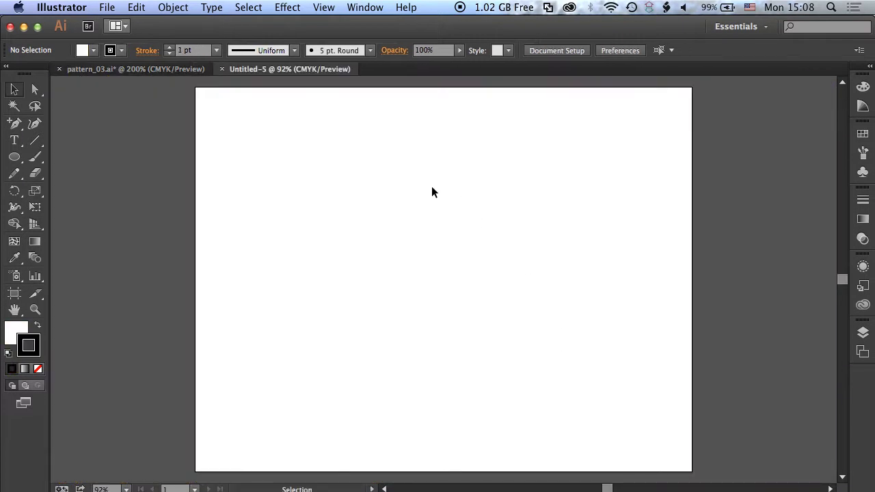
At 200% zoom, draw a small circle, then zoom to 400% and centre it.
key(super+equal)
key(super+equal)
key(super+equal)
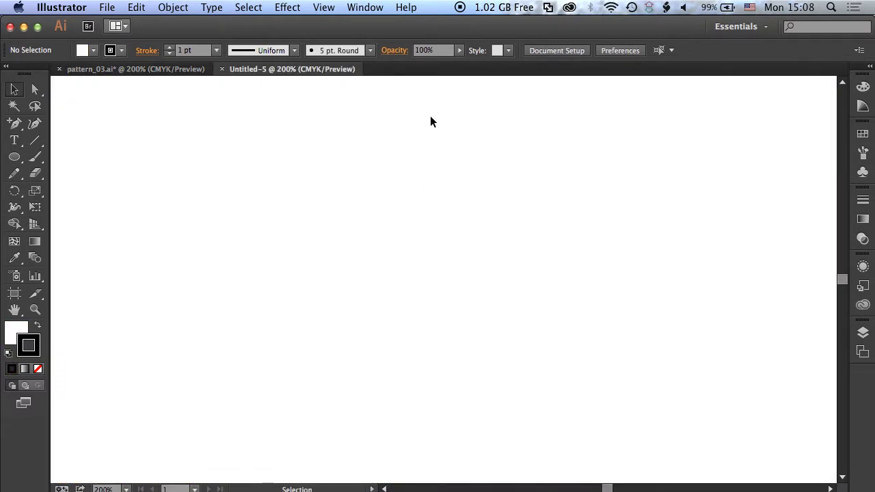
click(14, 158)
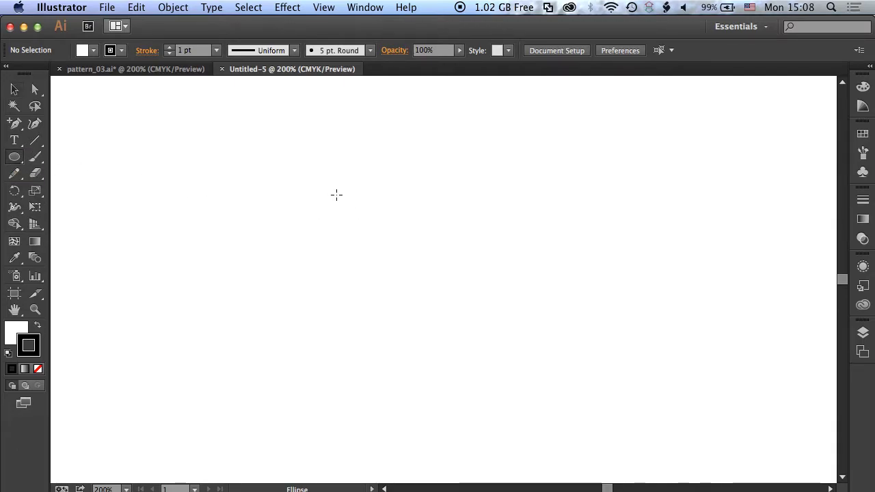
drag(342, 211, 356, 225)
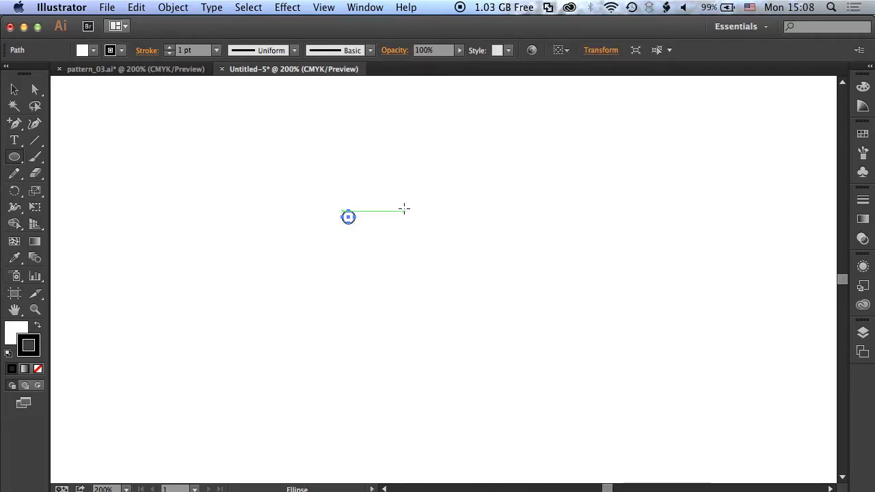
key(super+equal)
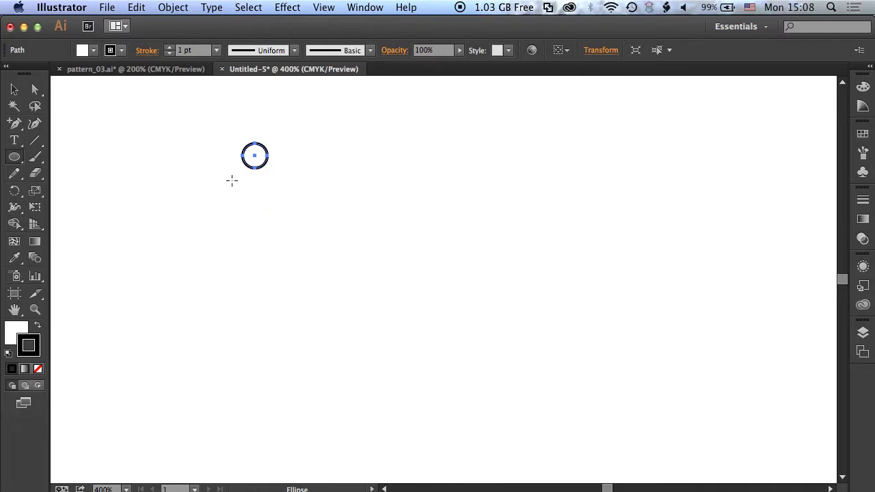
drag(246, 201, 349, 284)
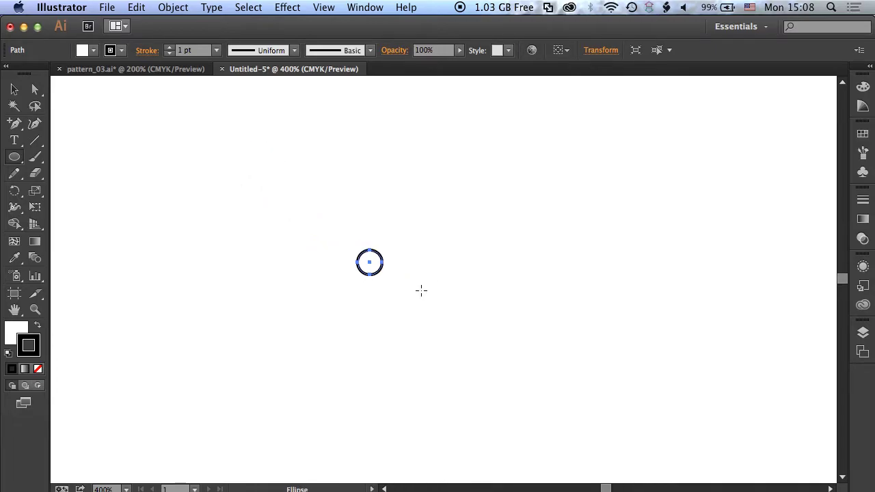
Float the Stroke and Appearance panels out of the dock and enlarge the Appearance panel.
click(862, 200)
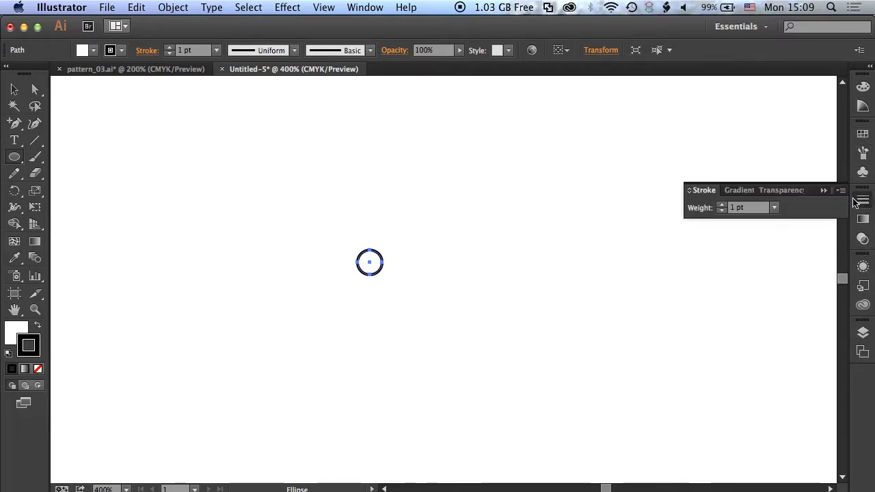
drag(709, 195, 515, 105)
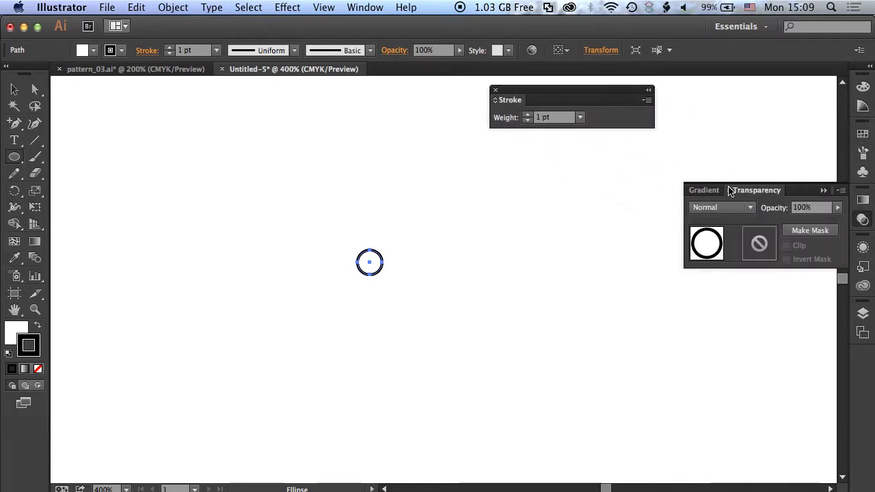
click(864, 249)
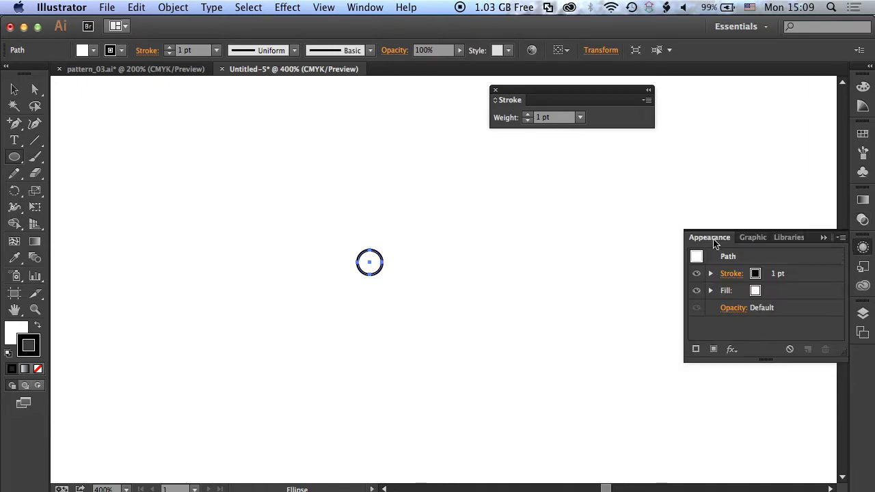
drag(708, 237, 690, 91)
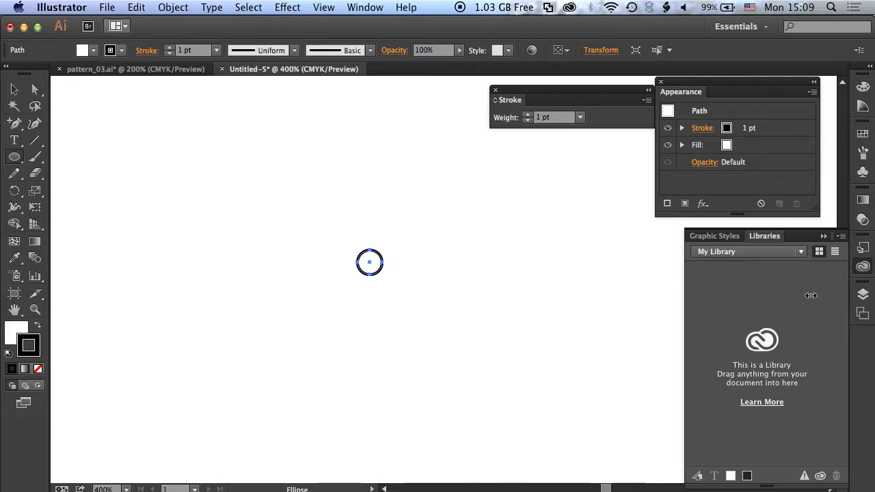
drag(814, 209, 820, 317)
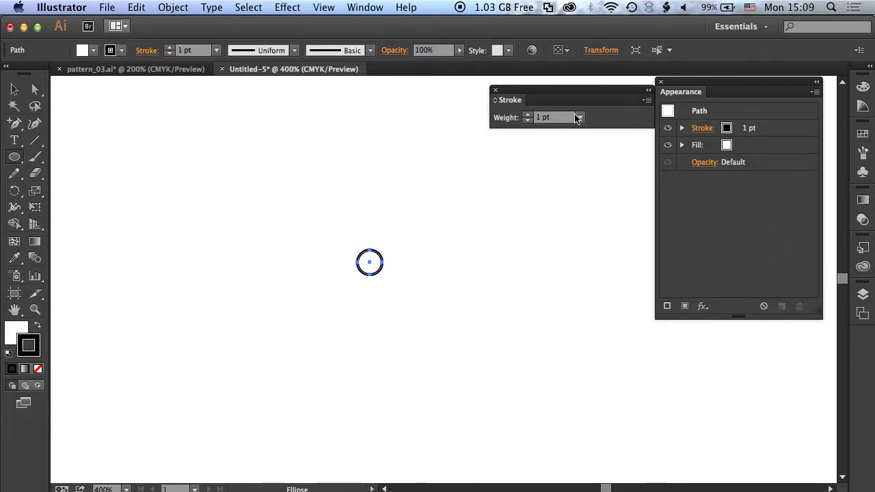
Show all stroke options and align the circle's 1 pt stroke to the outside.
click(645, 100)
click(677, 101)
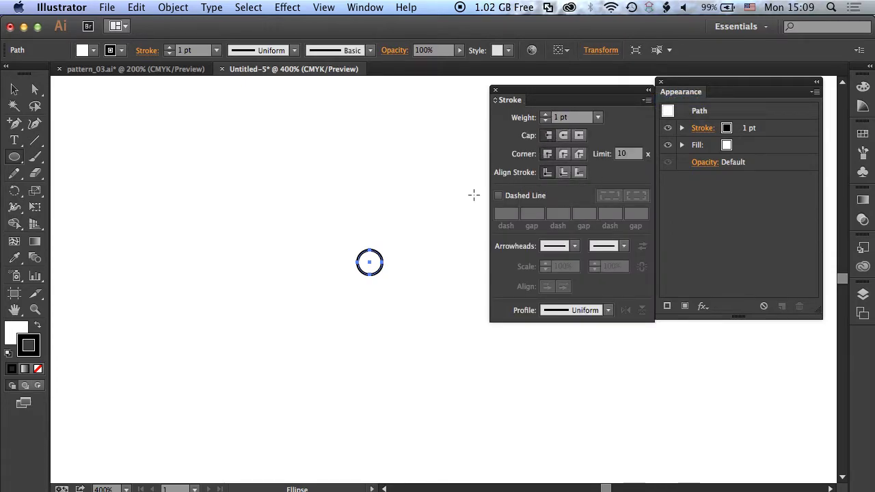
click(579, 172)
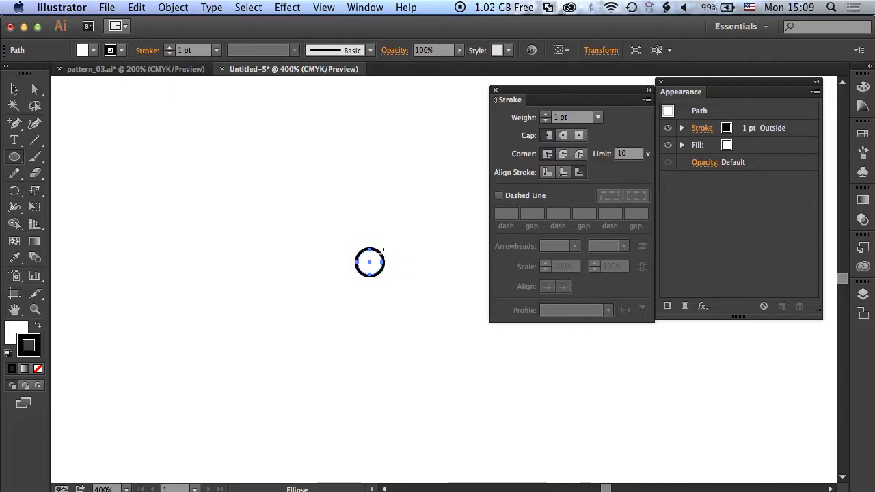
Add a new stroke to the circle and set the top stroke's weight to 0.5 pt.
click(667, 307)
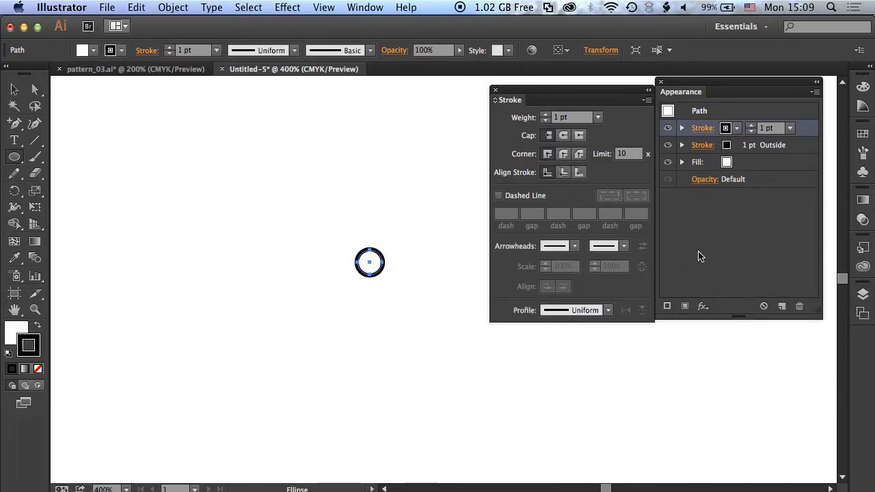
click(797, 146)
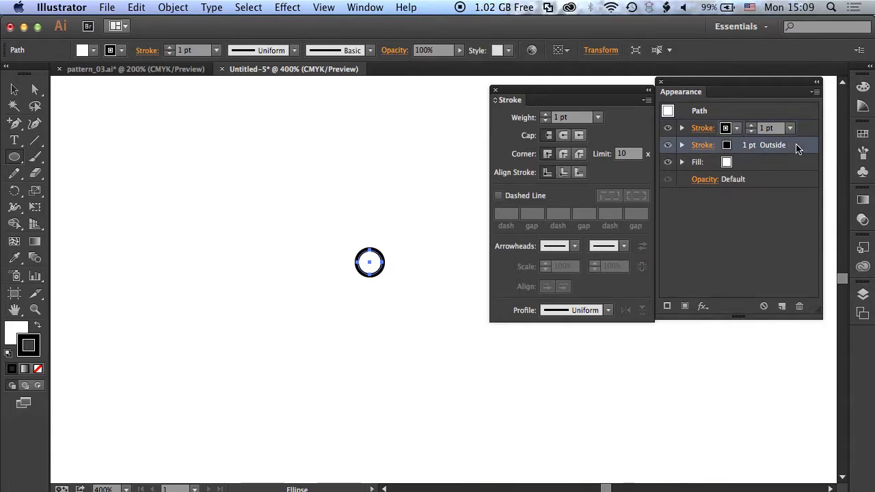
click(749, 130)
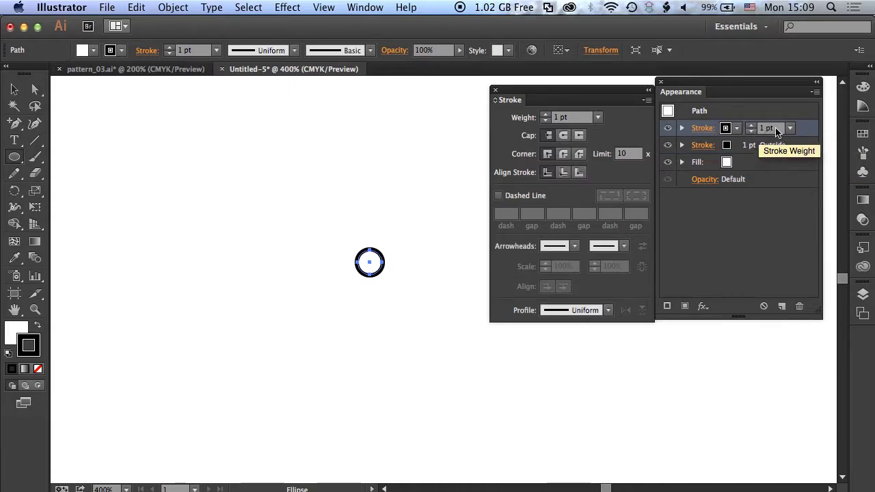
click(775, 129)
text(0.5)
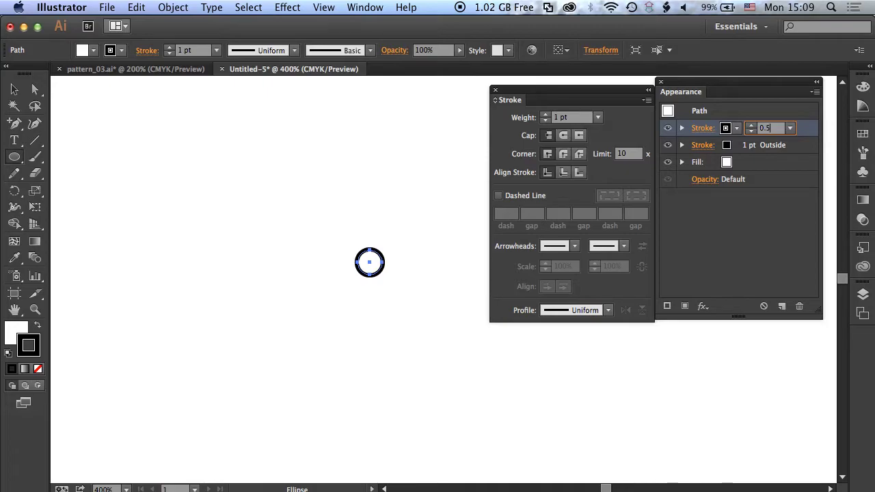
key(Return)
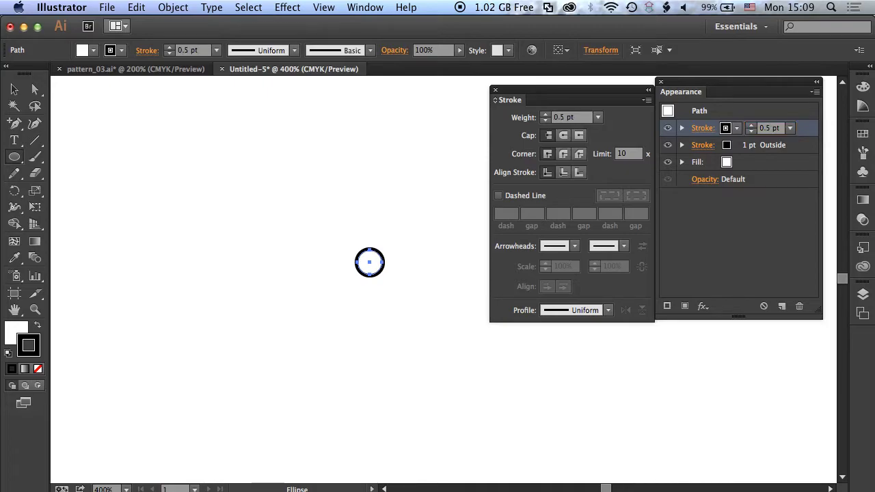
Make the second stroke CMYK Yellow with a 3 pt weight.
click(757, 150)
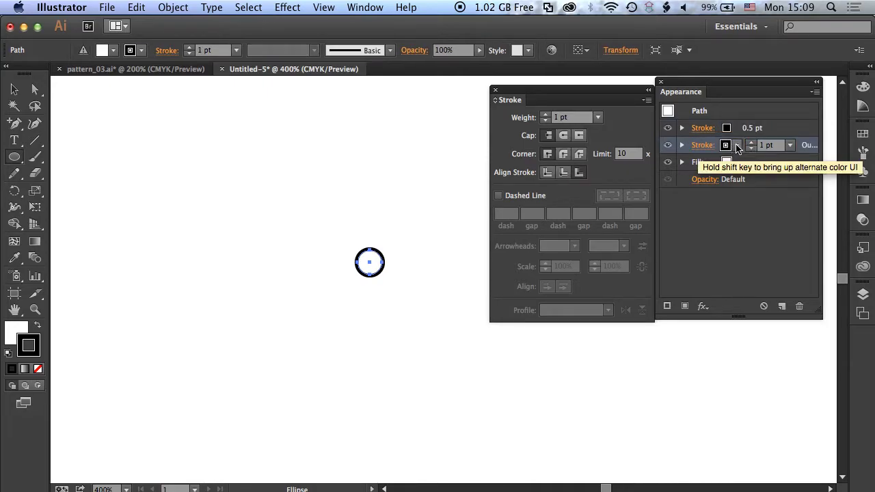
click(732, 145)
click(641, 171)
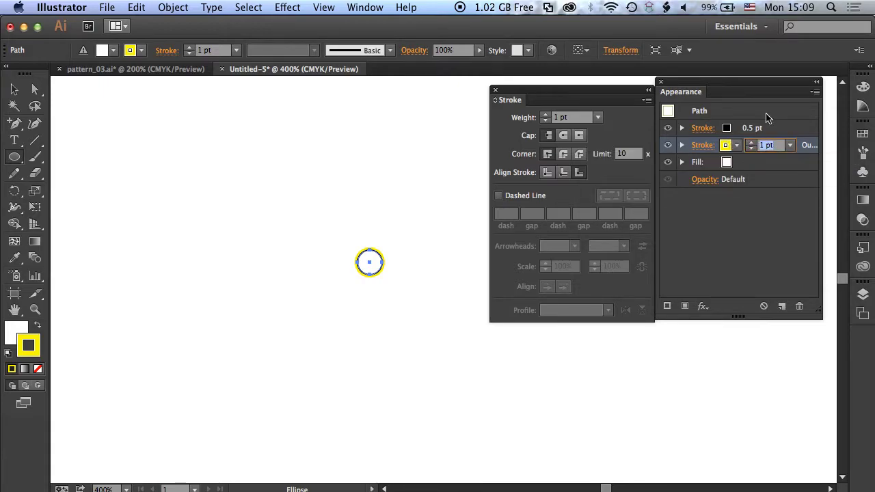
text(3)
key(Return)
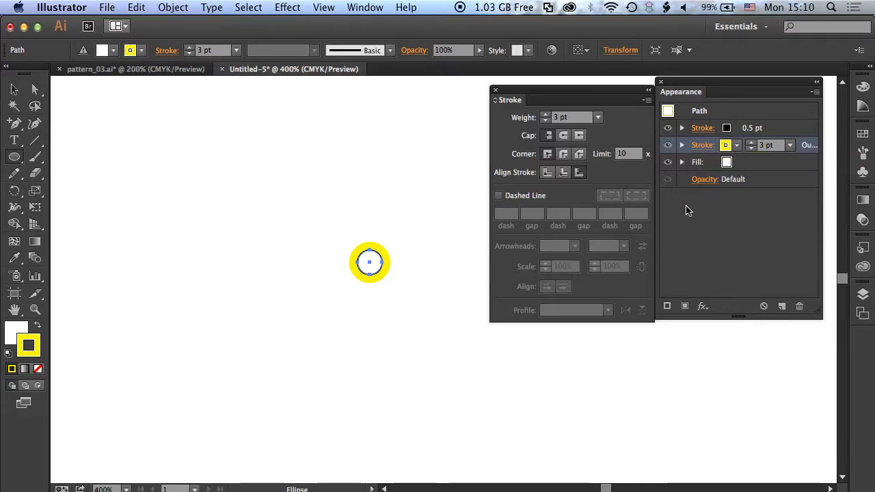
Add a third stroke and make it black at 4.5 pt.
click(667, 307)
click(766, 166)
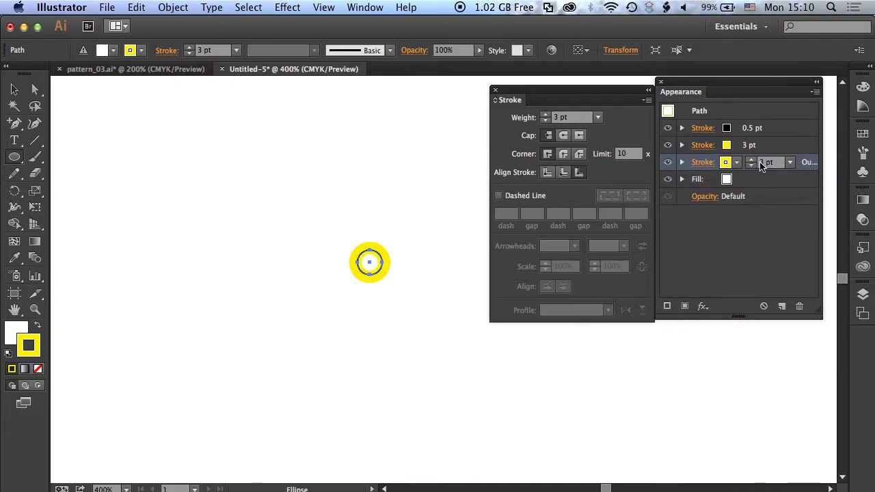
click(774, 162)
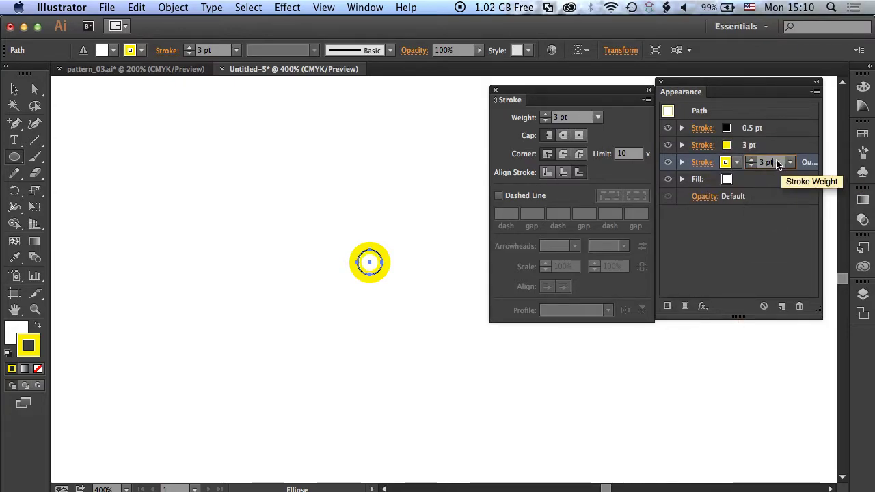
text(4)
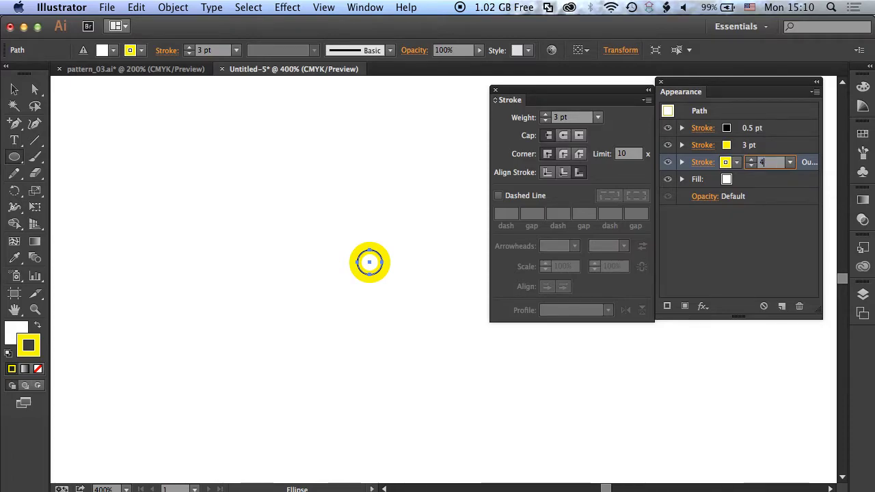
text(.5)
key(Return)
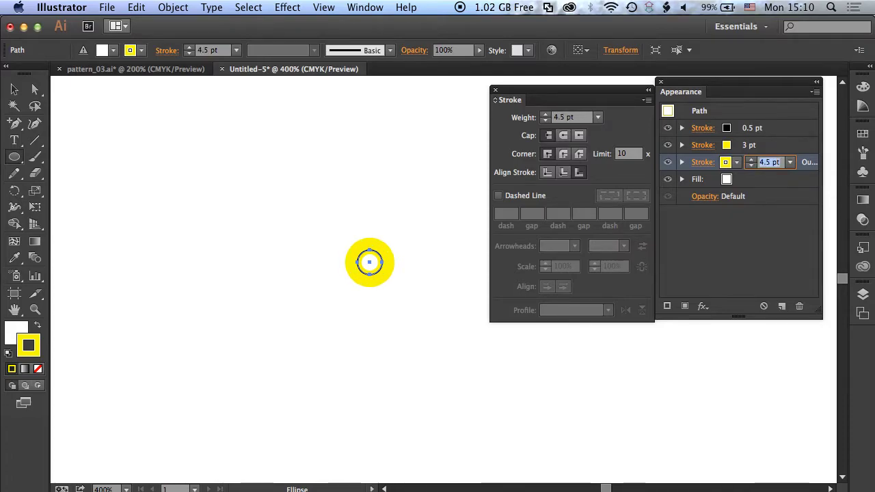
click(737, 164)
click(620, 185)
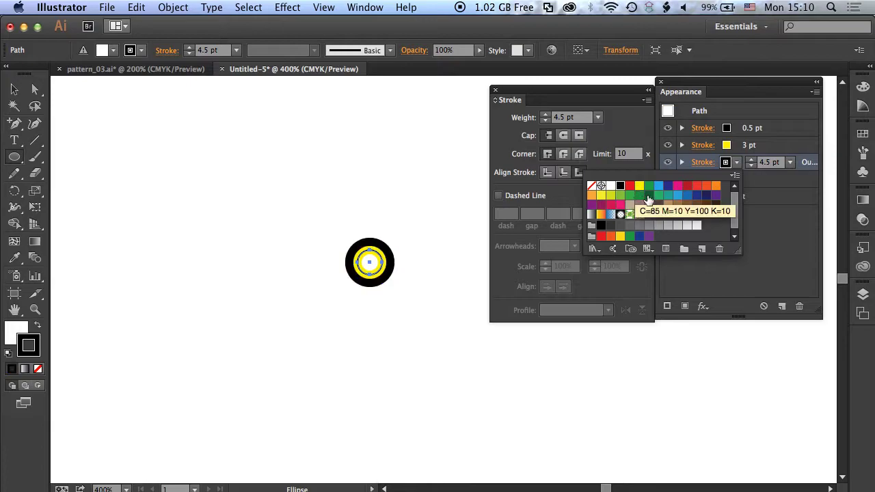
click(578, 174)
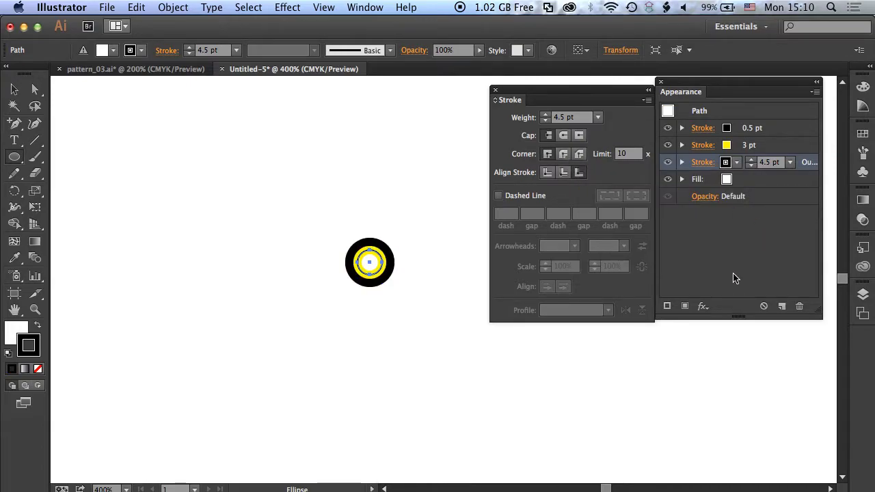
Duplicate the black stroke as a fourth stroke set to CMYK Yellow at 7.5 pt.
click(667, 306)
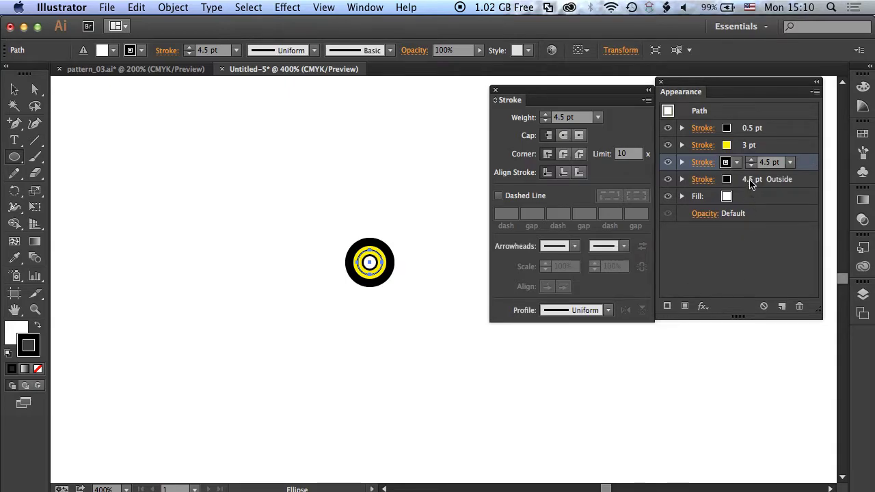
click(750, 179)
click(726, 179)
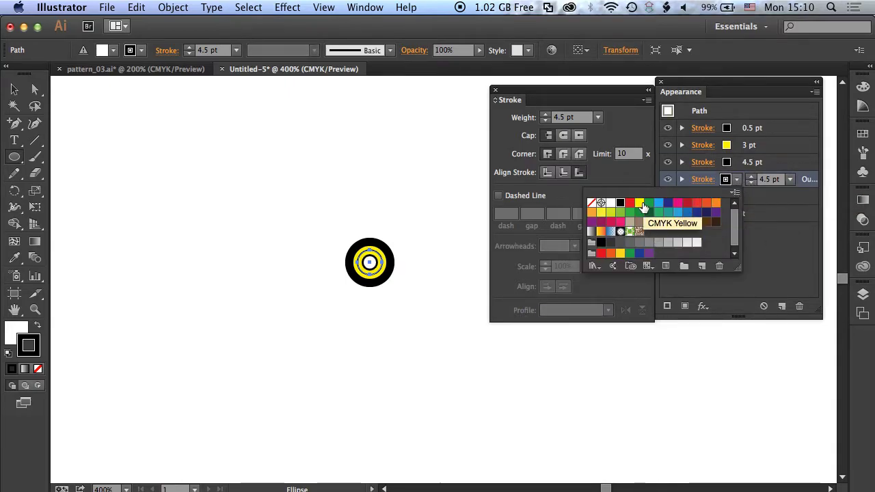
click(643, 207)
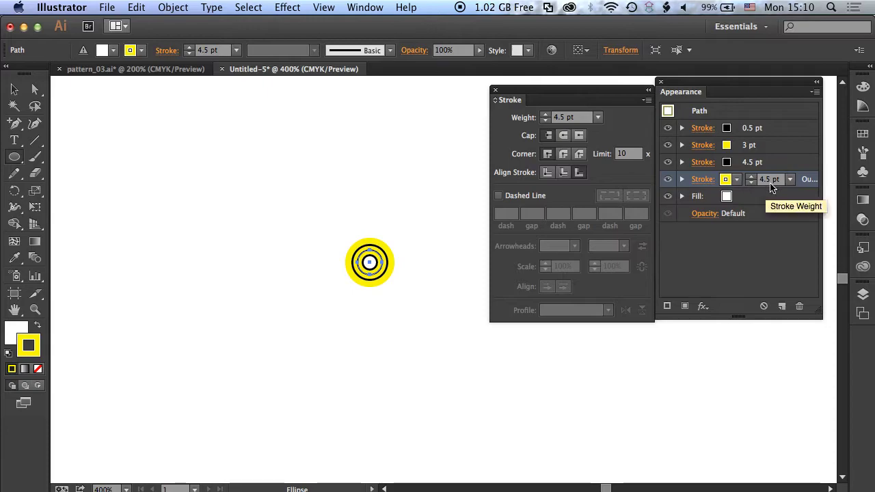
click(766, 181)
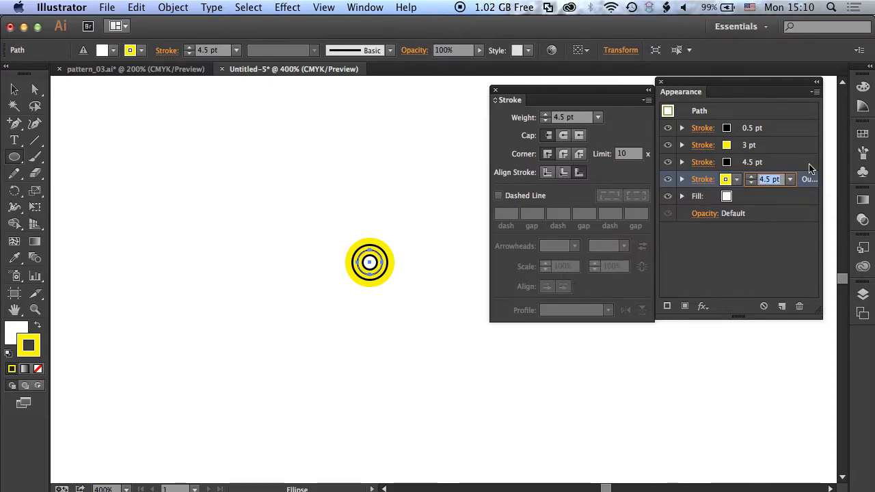
text(7.5)
key(Return)
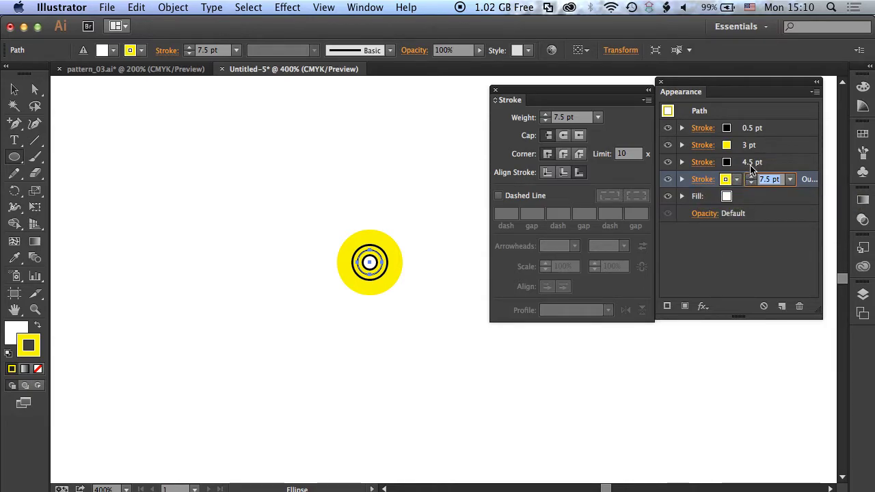
click(740, 253)
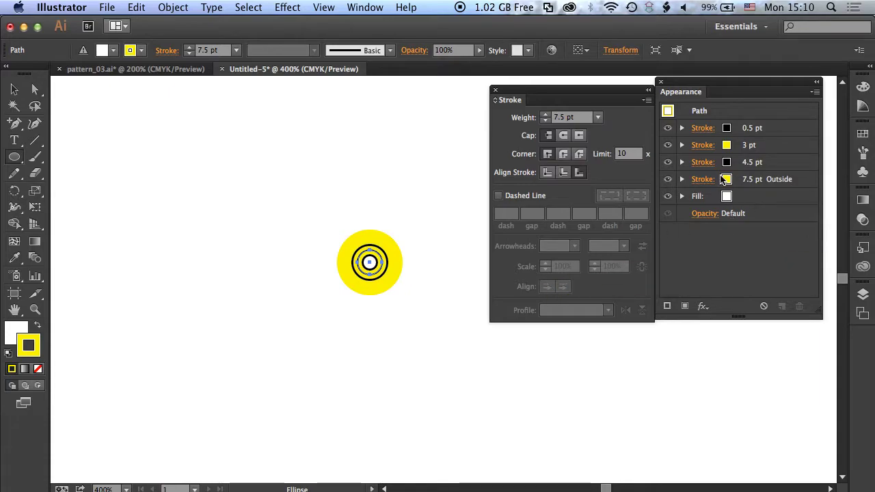
click(760, 168)
Align the 4.5 pt black, 3 pt yellow and 0.5 pt black strokes outside the path.
click(579, 172)
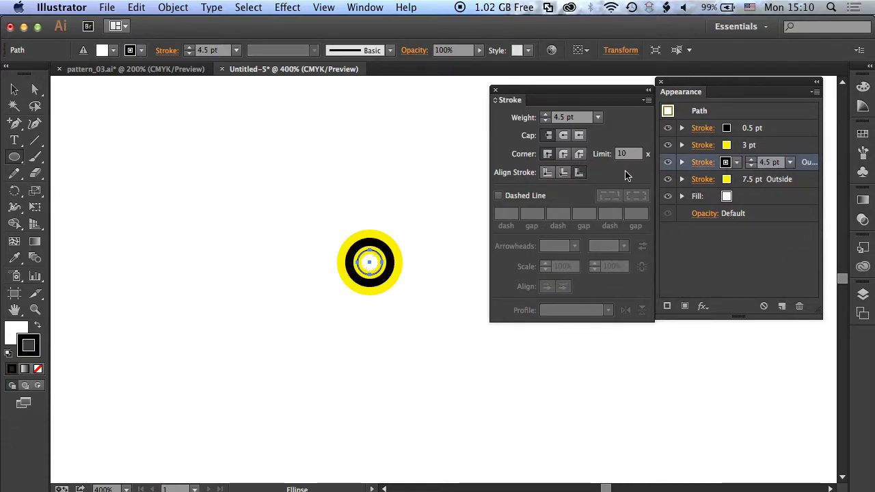
click(685, 146)
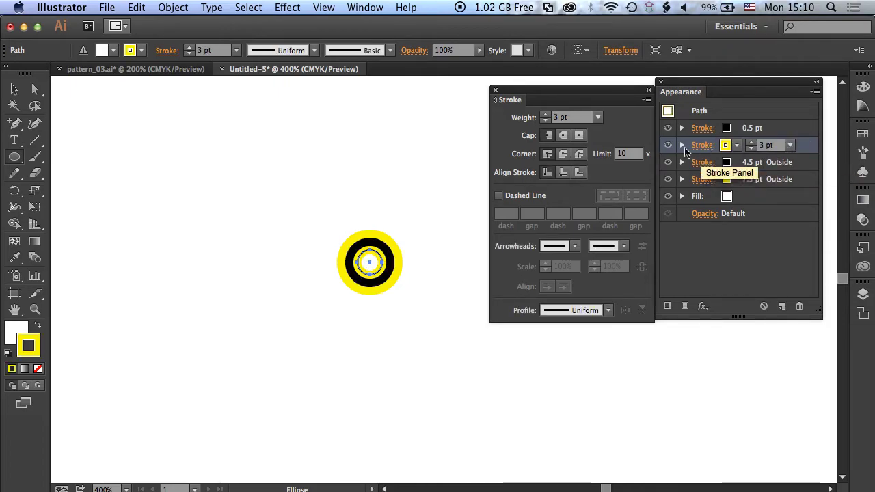
click(579, 172)
click(792, 127)
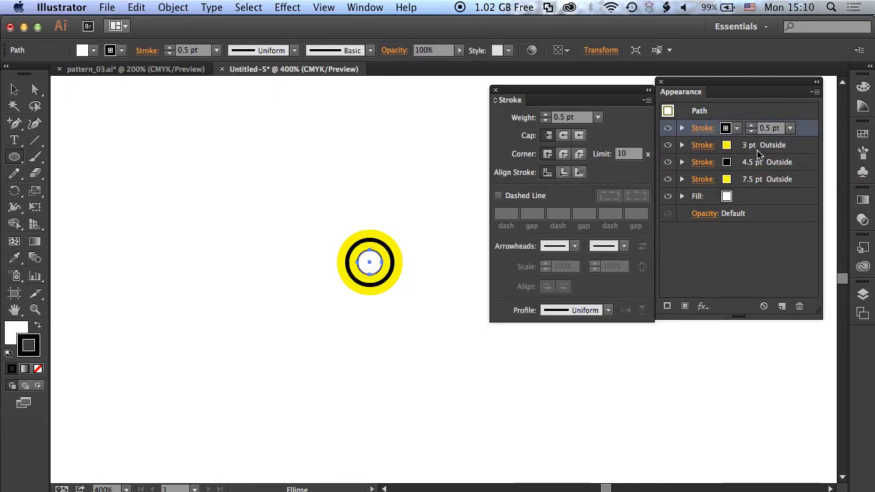
click(579, 172)
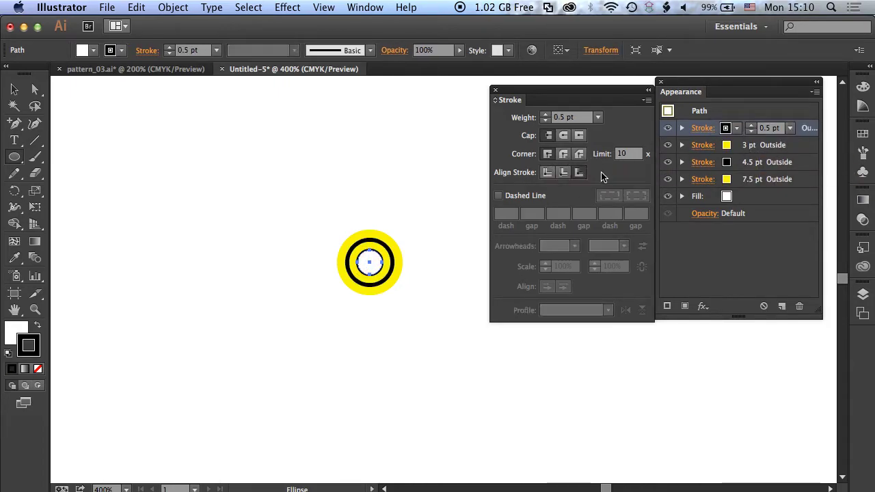
Duplicate the 7.5 pt yellow stroke twice.
click(779, 146)
click(783, 163)
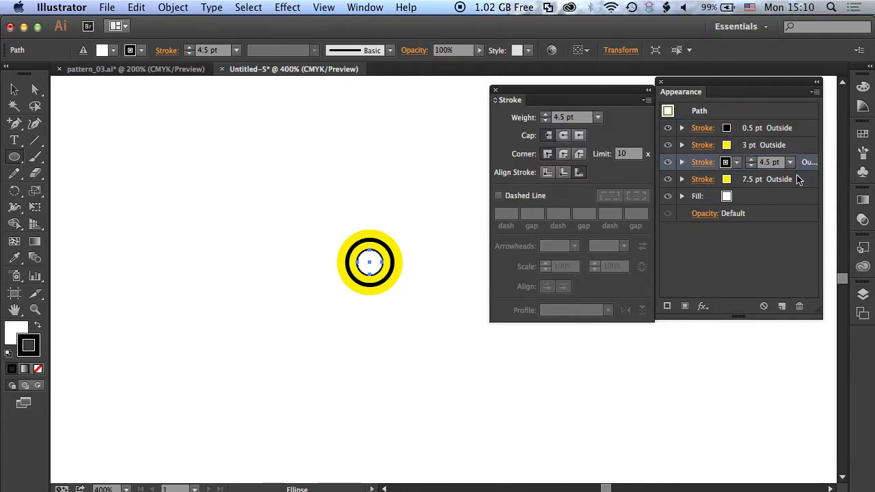
click(765, 179)
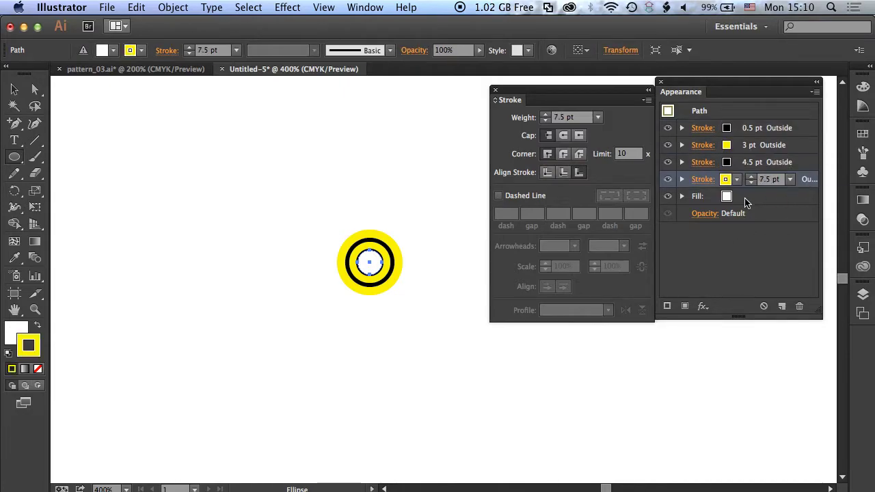
click(667, 306)
click(667, 306)
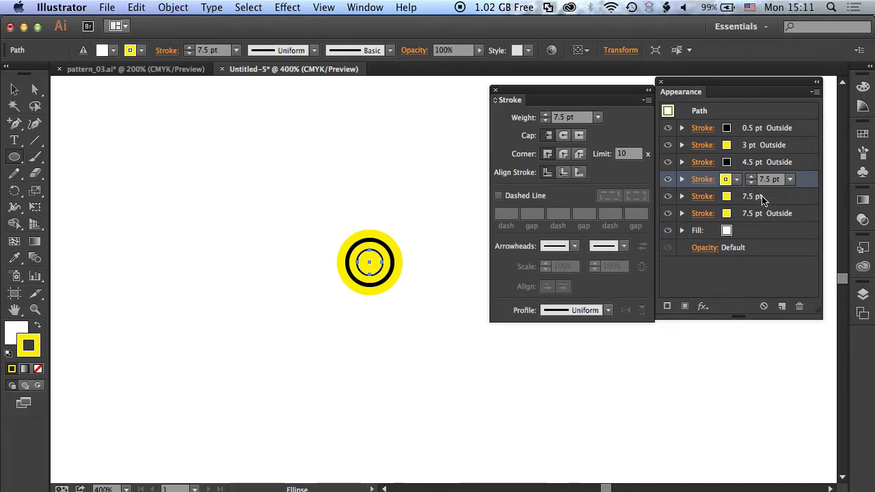
Turn the middle duplicate into a 10 pt black stroke aligned outside the path.
click(762, 196)
click(726, 196)
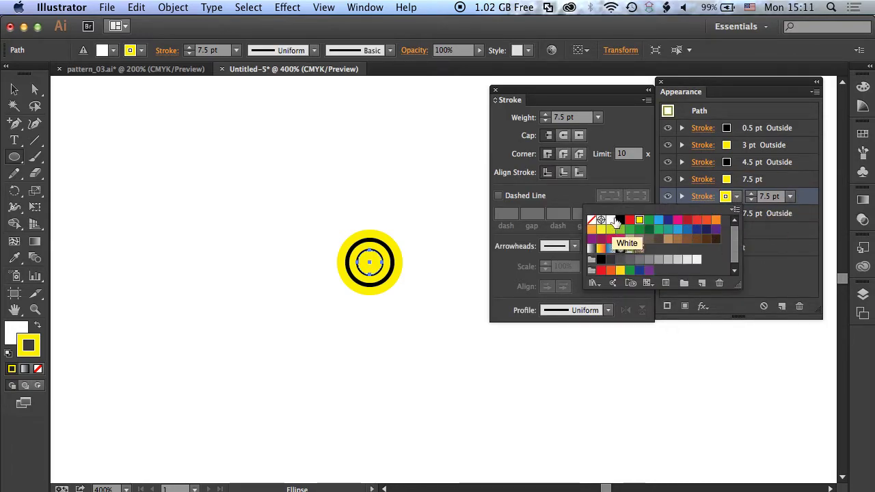
click(620, 220)
click(764, 196)
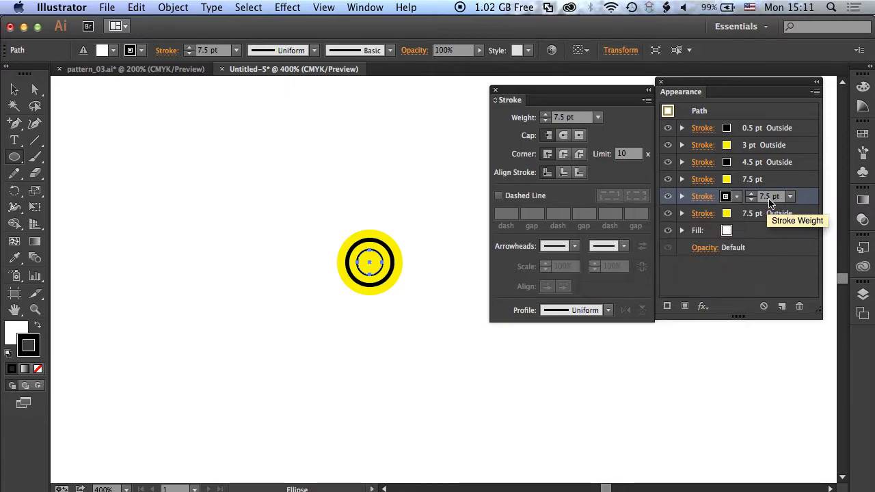
click(761, 196)
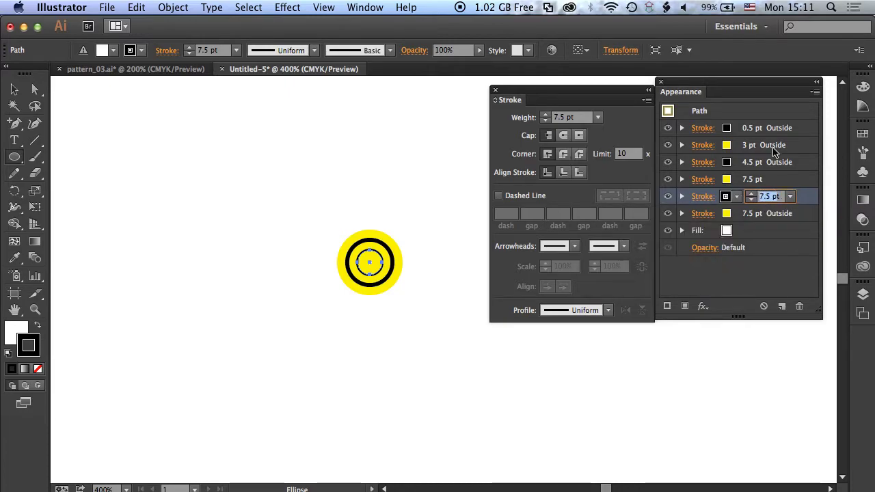
click(776, 196)
key(BackSpace)
text(10)
key(Return)
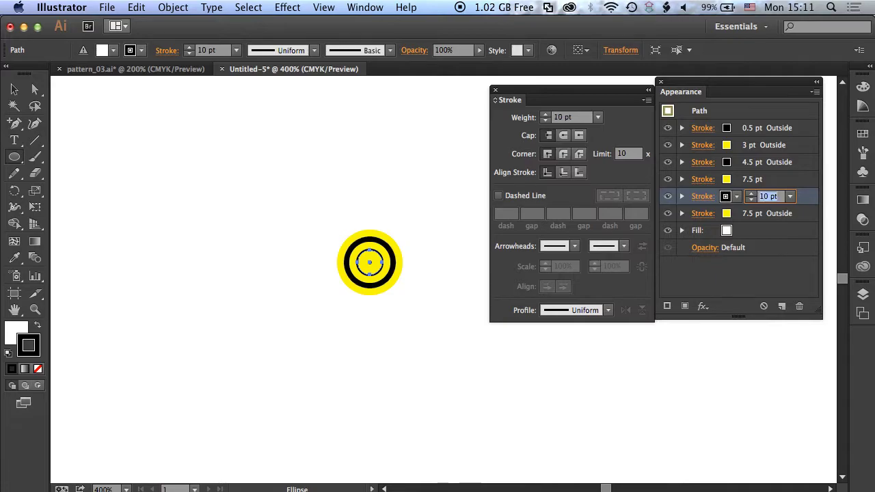
click(727, 266)
click(805, 199)
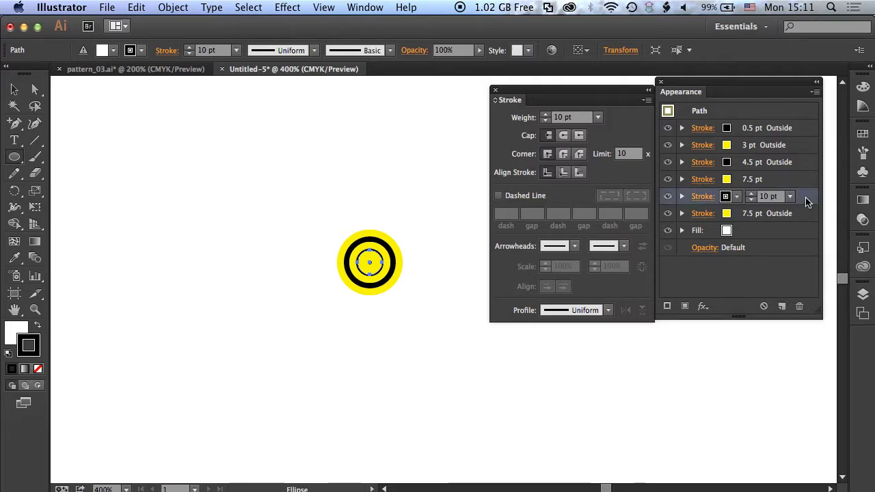
click(579, 173)
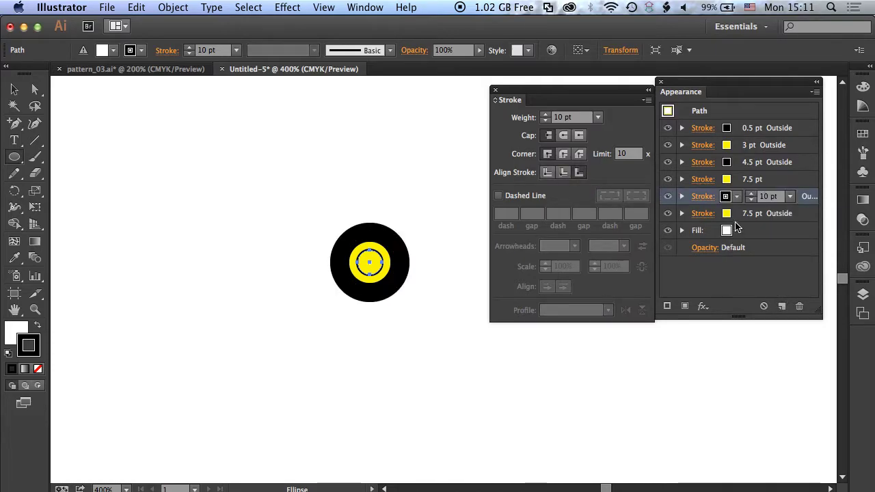
Align the inner yellow stroke outside, set the bottom yellow stroke to 13 pt, and duplicate it.
click(776, 215)
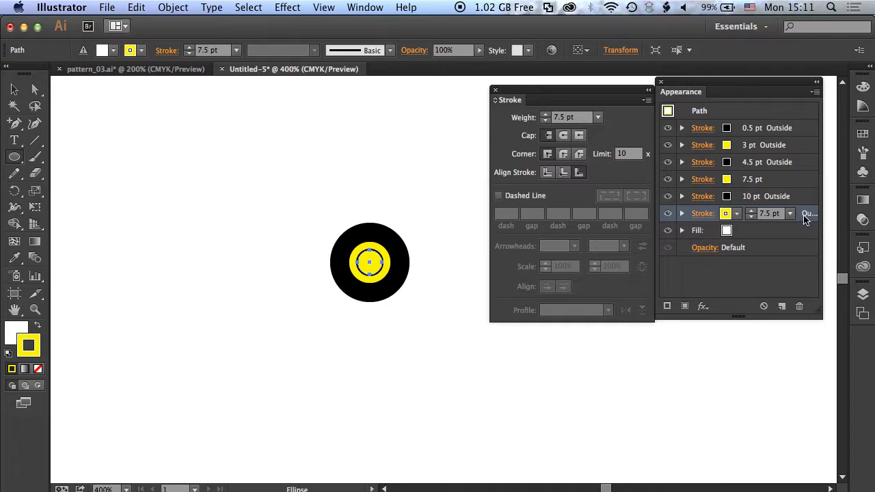
click(765, 179)
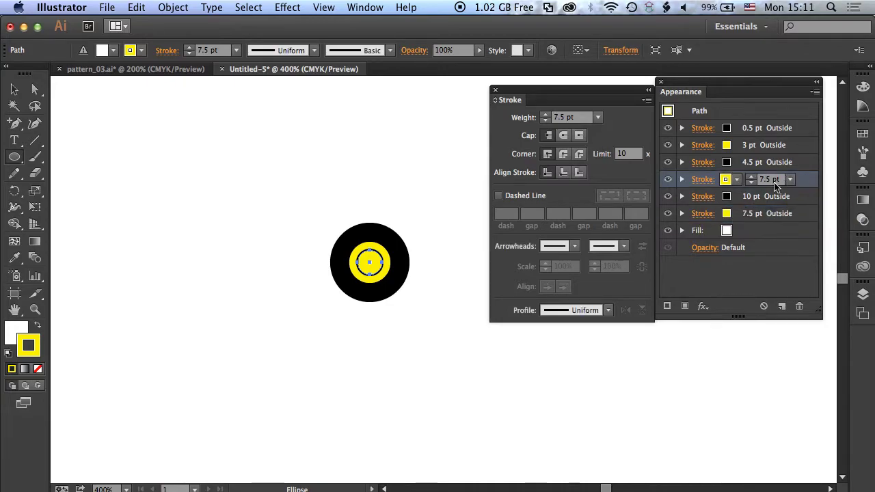
click(577, 175)
click(807, 215)
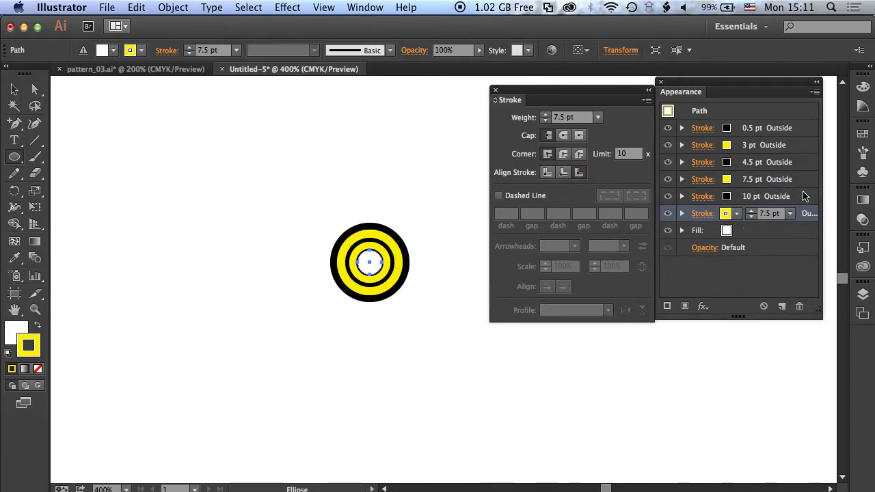
click(768, 216)
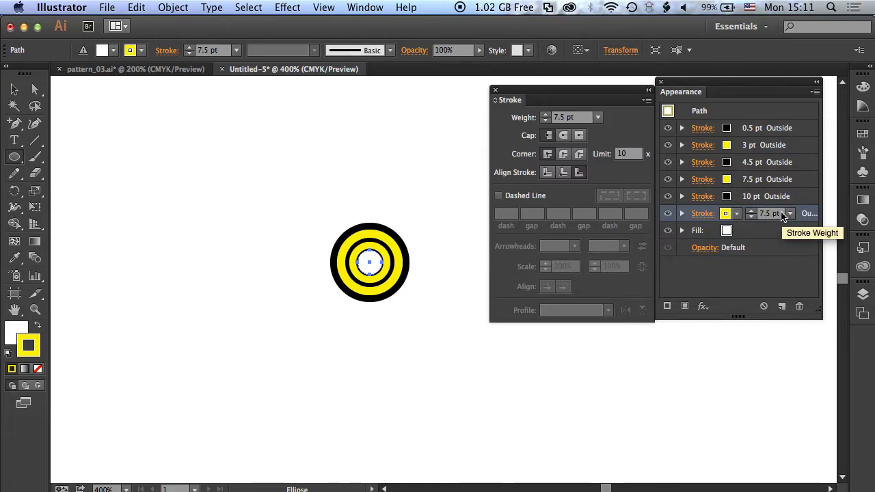
click(758, 213)
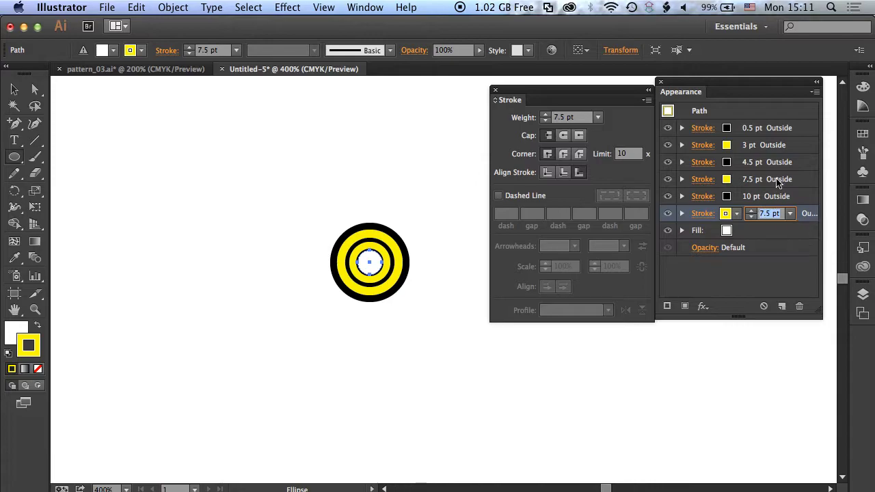
text(13)
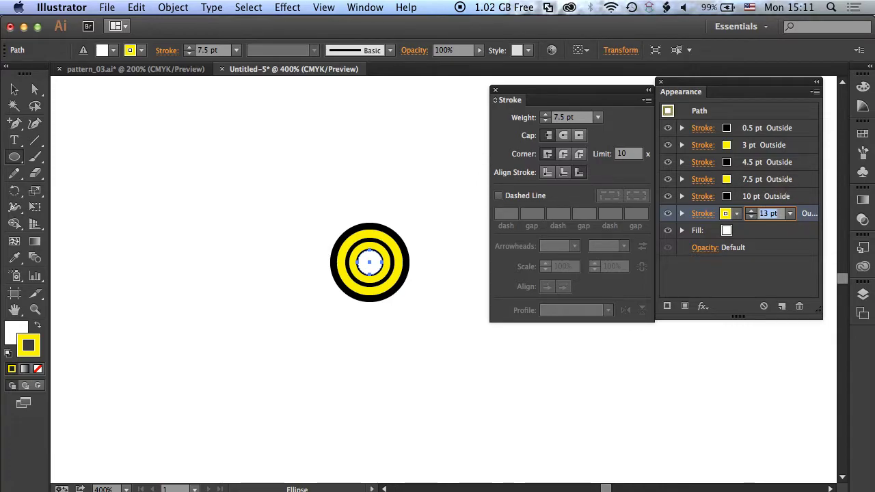
key(Return)
key(Escape)
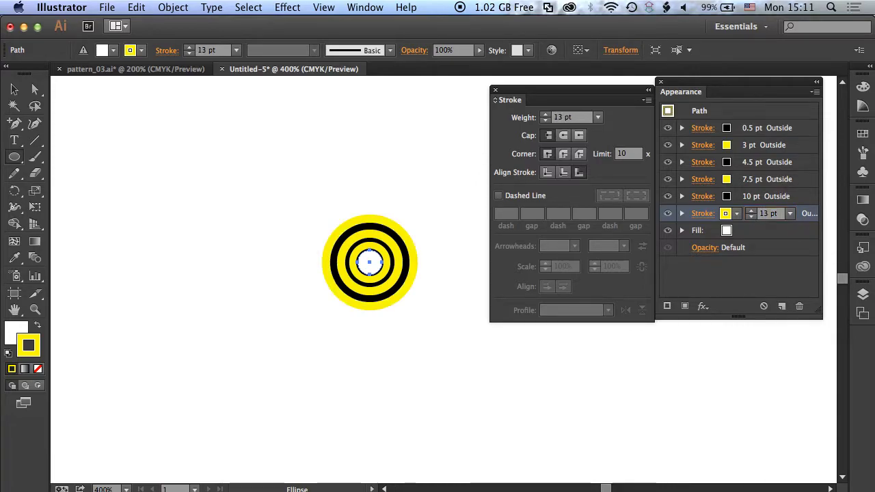
click(775, 282)
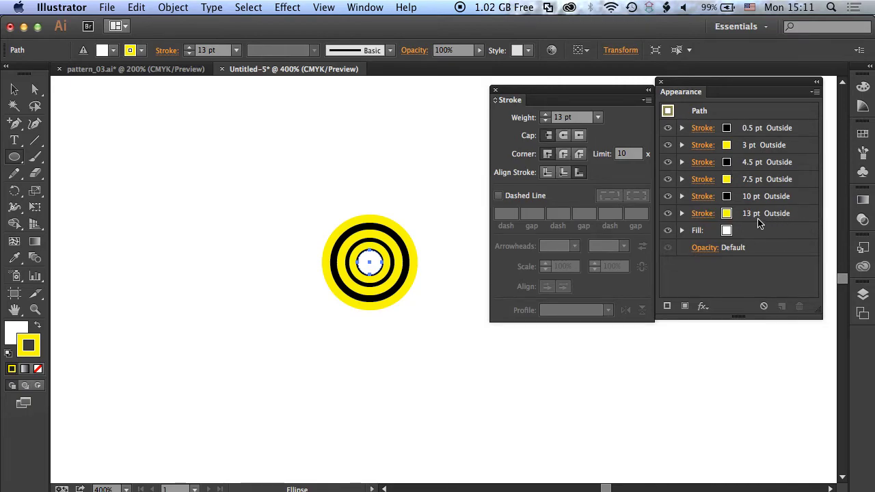
click(666, 305)
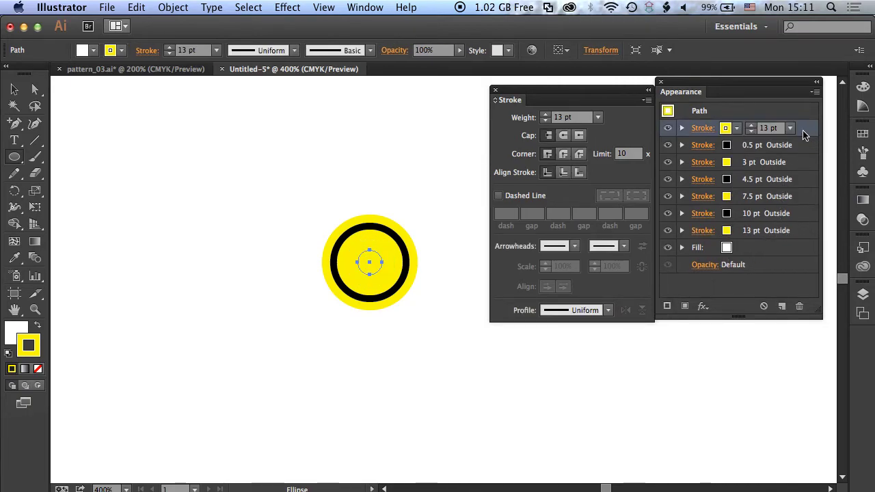
Move the duplicated stroke to the bottom of the stack and make it black, 17 pt, aligned outside.
drag(806, 127, 802, 235)
click(751, 234)
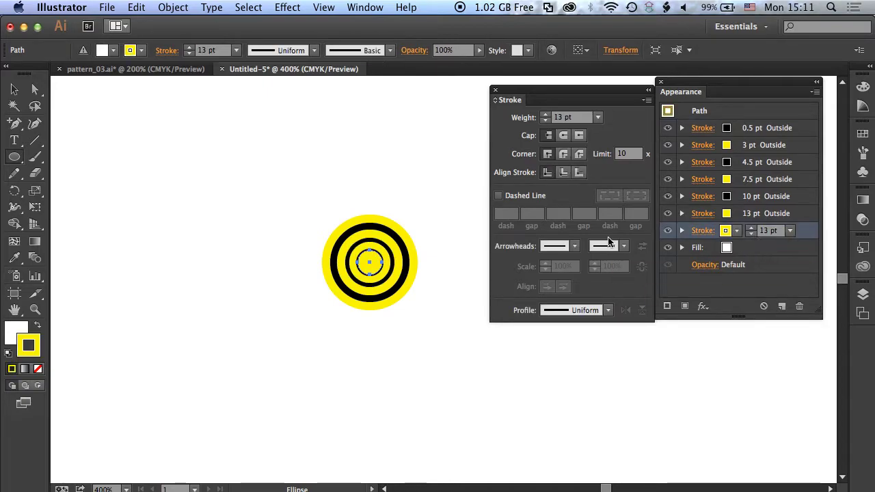
click(579, 172)
click(725, 230)
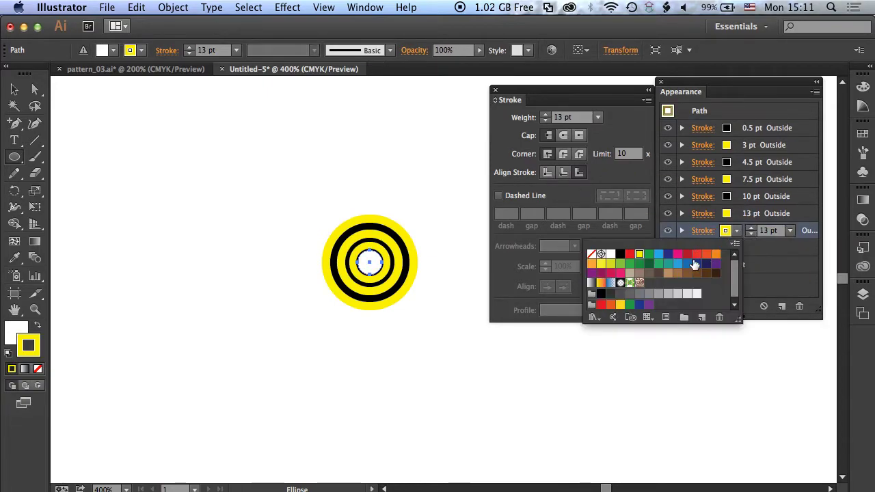
click(620, 253)
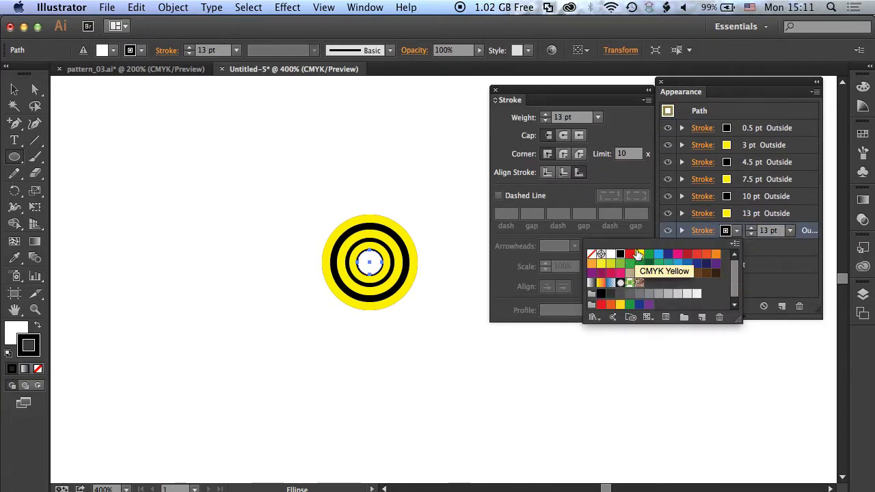
click(790, 230)
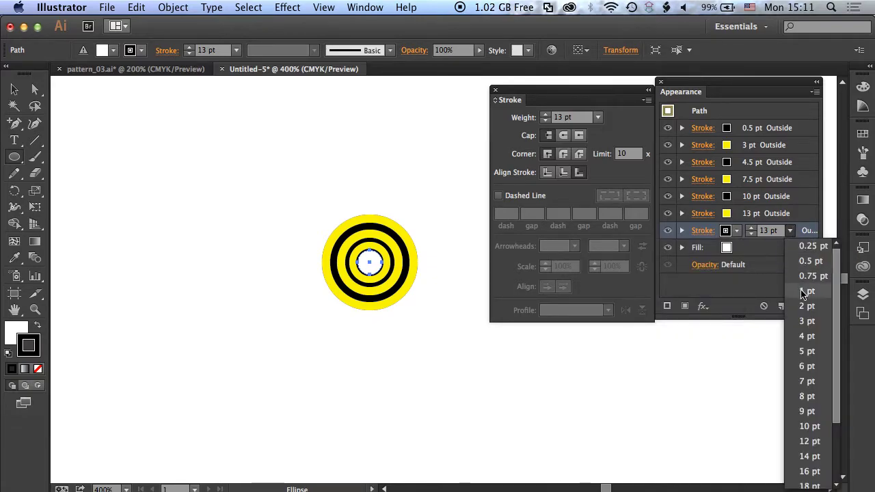
click(804, 471)
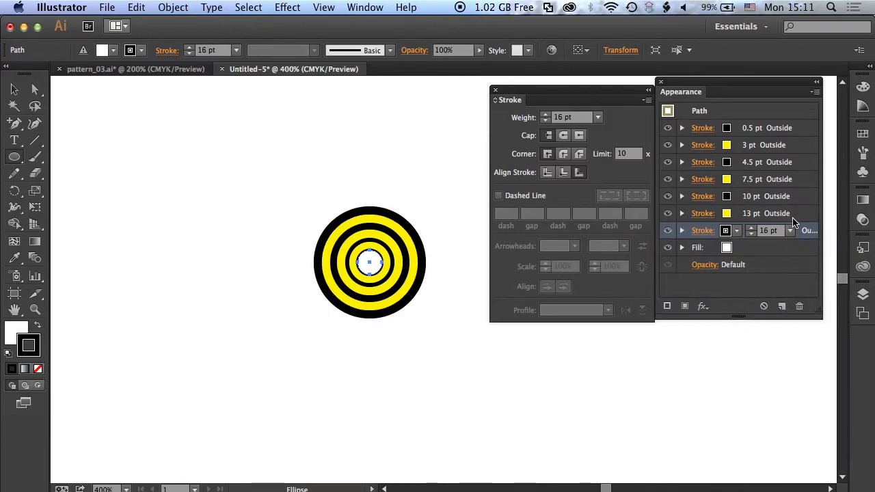
click(749, 228)
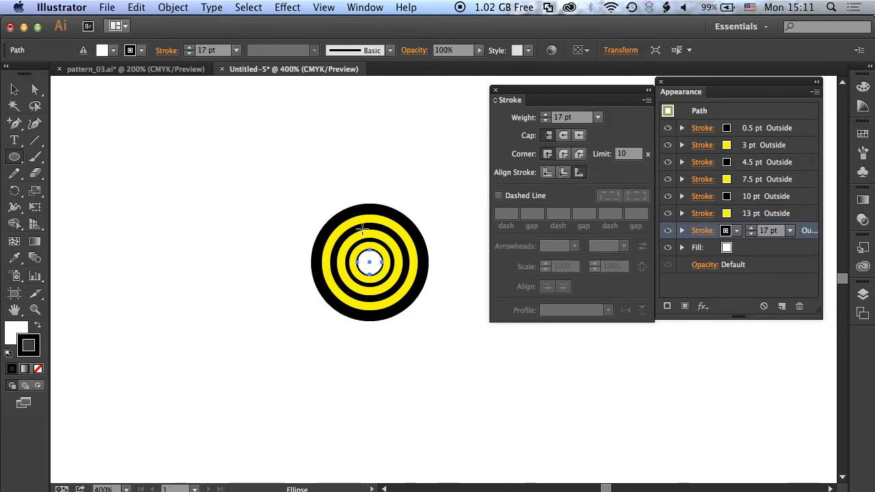
click(726, 250)
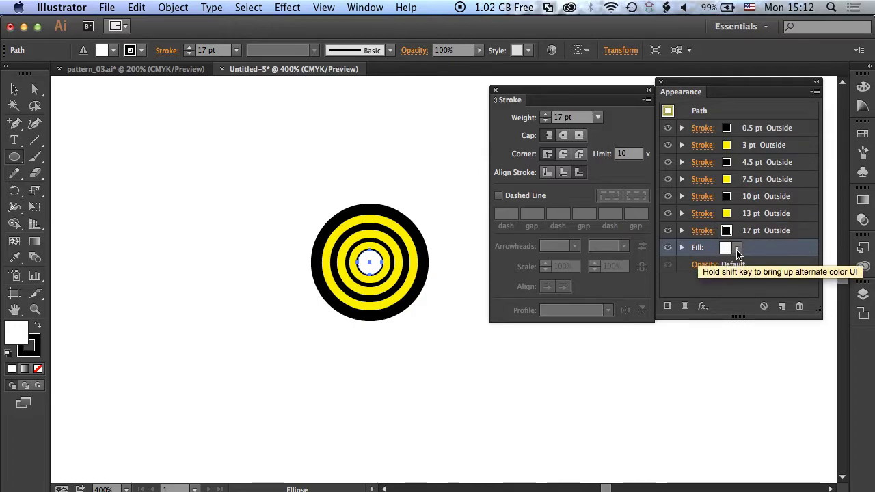
Fill the ringed circle with yellow.
click(726, 248)
click(639, 271)
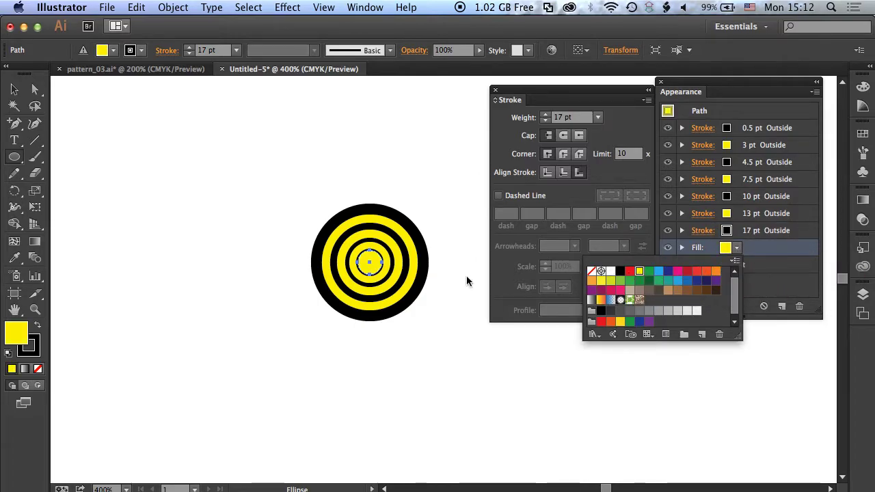
click(107, 103)
Make a 3.175 mm circle at the centre, shrink it to about 2.37 mm, and zoom to 200%.
alt+click(367, 263)
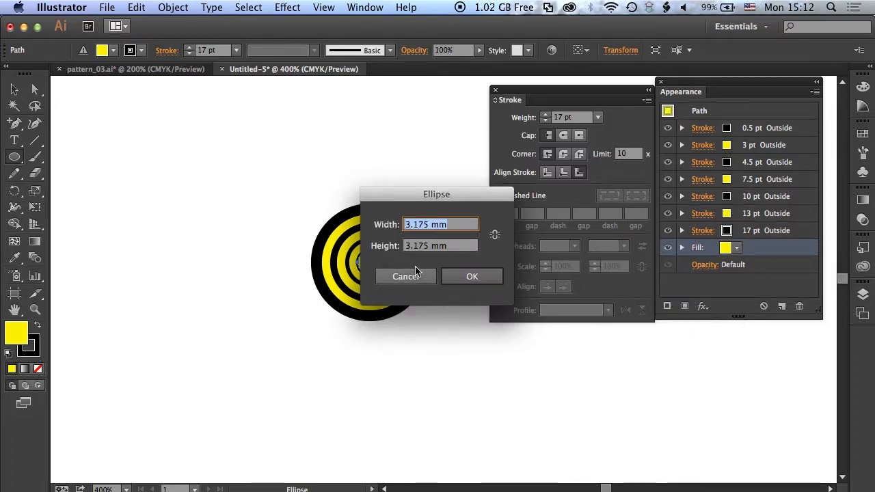
key(Return)
key(v)
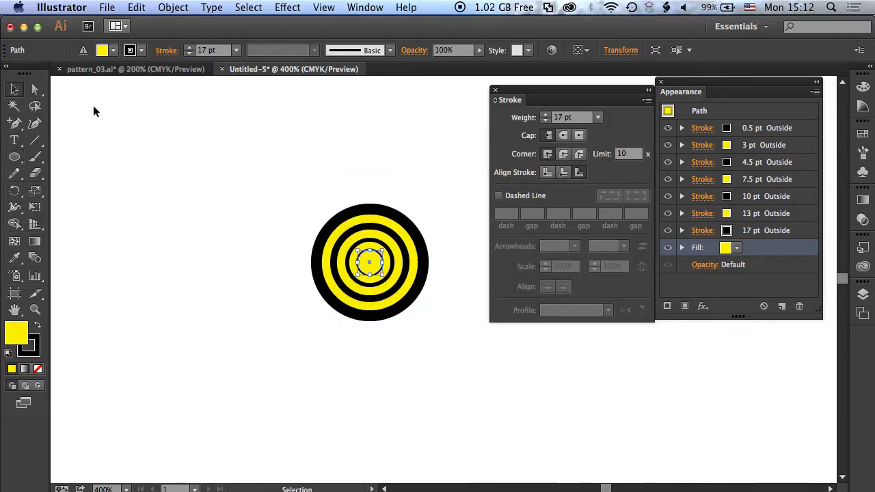
click(331, 213)
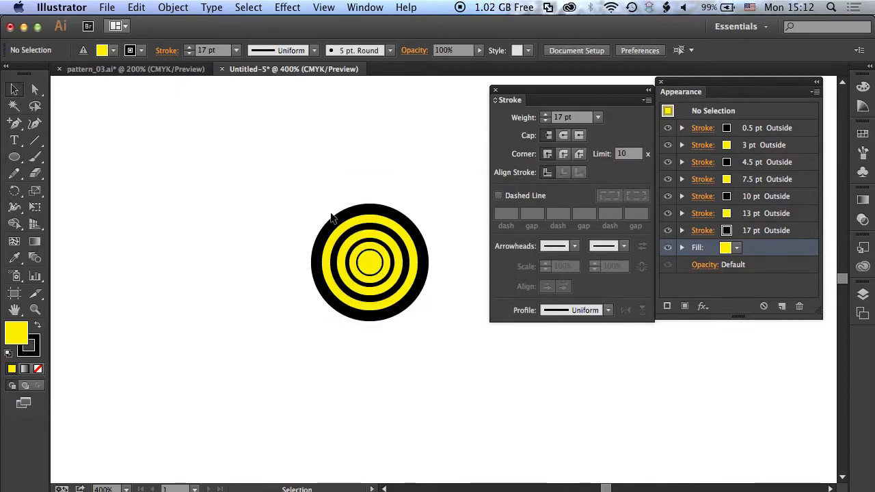
click(379, 270)
drag(384, 276, 376, 270)
click(419, 203)
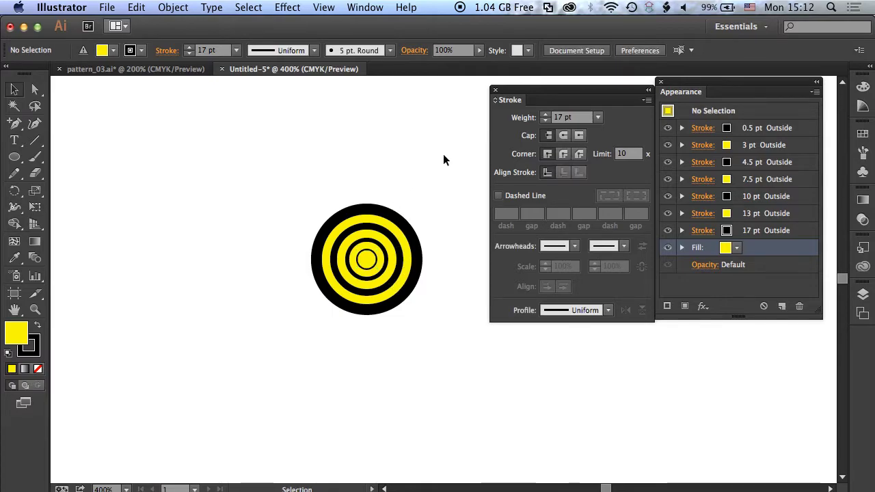
key(super+minus)
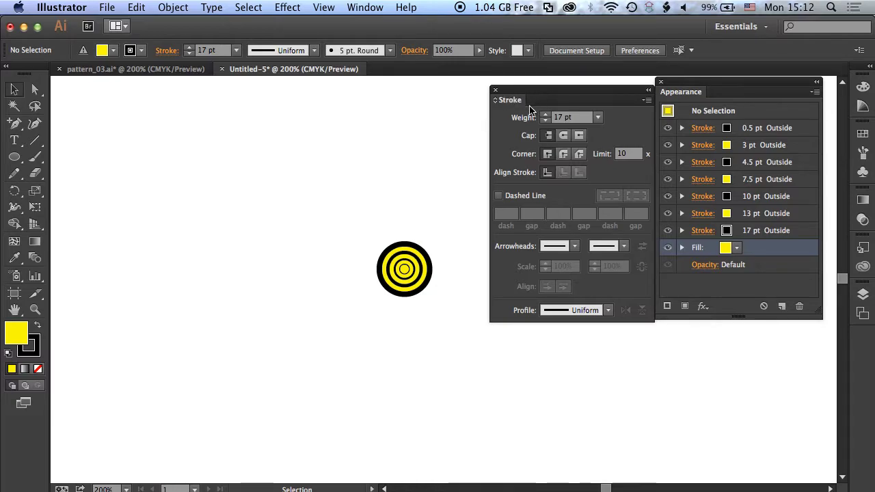
Close the Stroke and Appearance panels and zoom out to 150%.
click(496, 92)
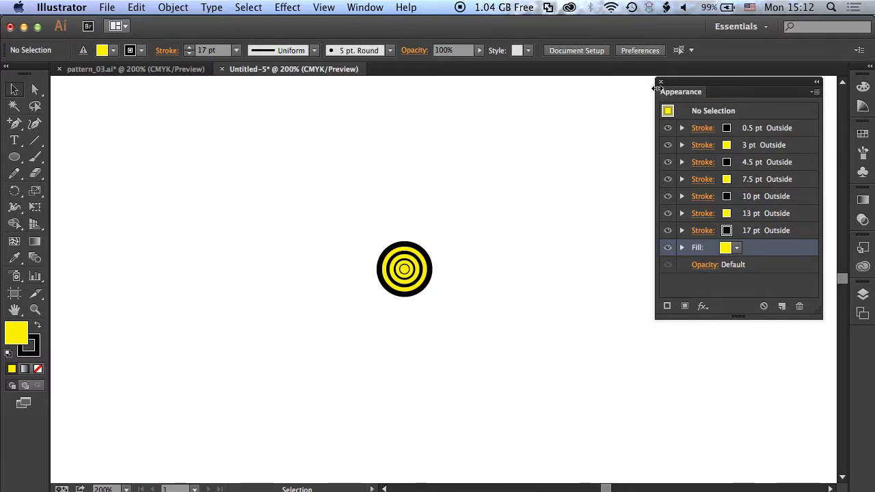
click(660, 82)
drag(472, 224, 407, 196)
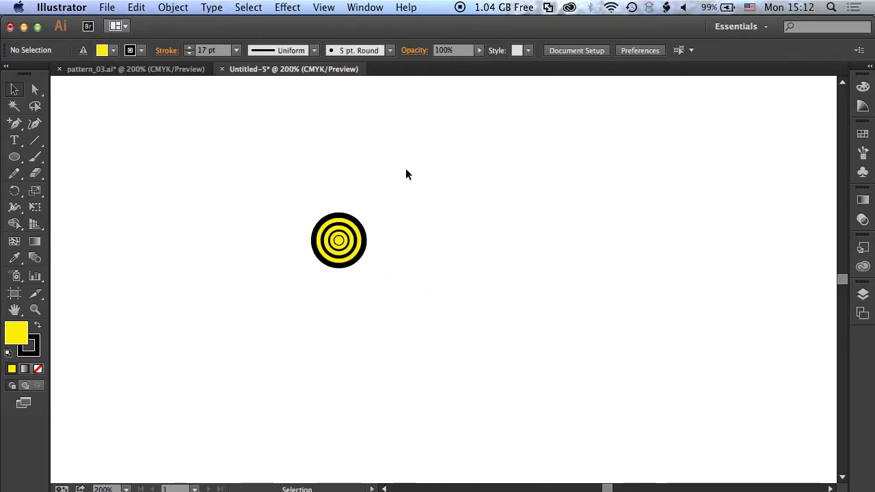
key(super+minus)
drag(280, 203, 215, 204)
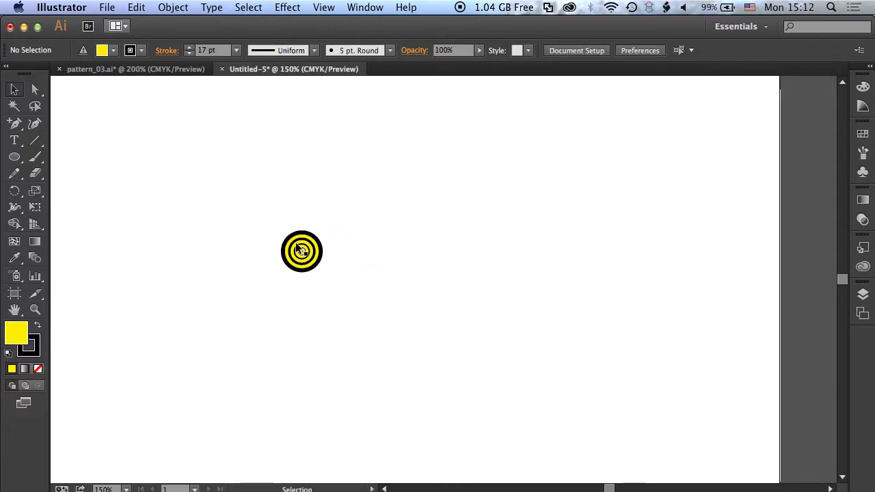
Alt-drag copies of the target to build a row of eight targets.
click(303, 251)
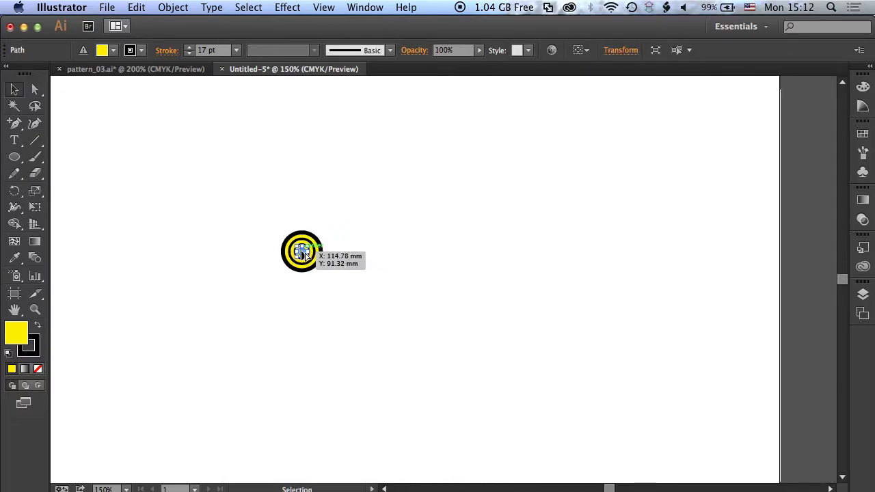
drag(302, 253, 247, 252)
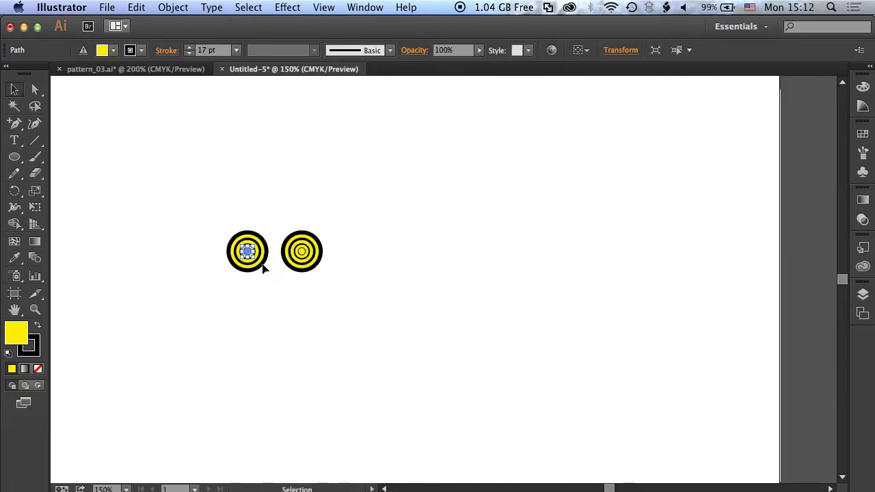
shift+click(301, 251)
drag(302, 251, 392, 253)
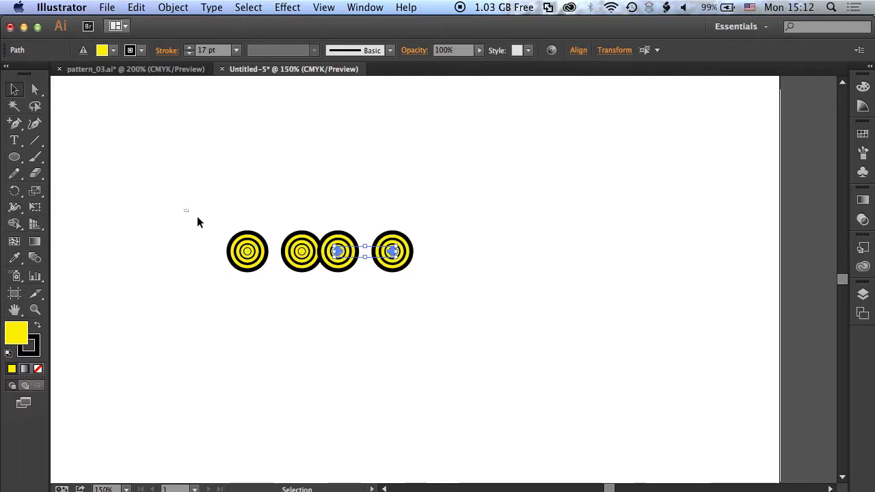
drag(199, 222, 435, 291)
drag(389, 254, 559, 249)
Copy the row of eight targets to the left and select the whole row.
drag(182, 217, 580, 283)
key(space)
drag(405, 341, 483, 337)
drag(379, 253, 175, 259)
key(super+z)
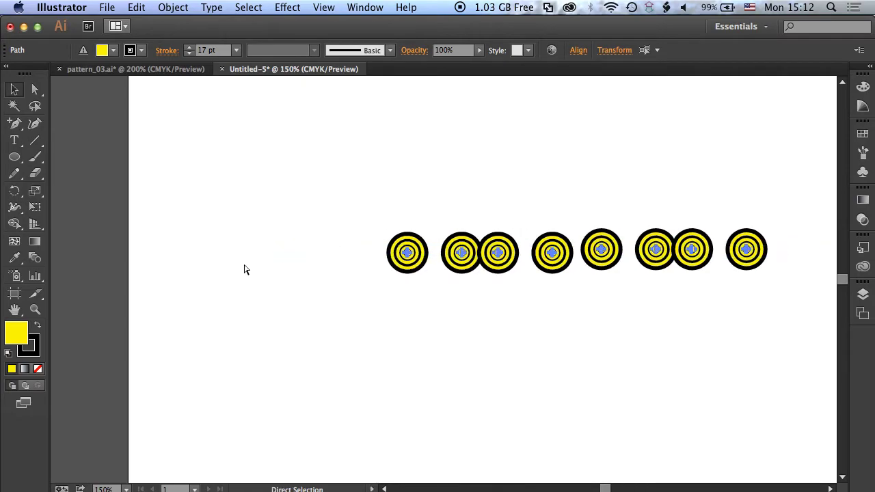
drag(412, 256, 166, 256)
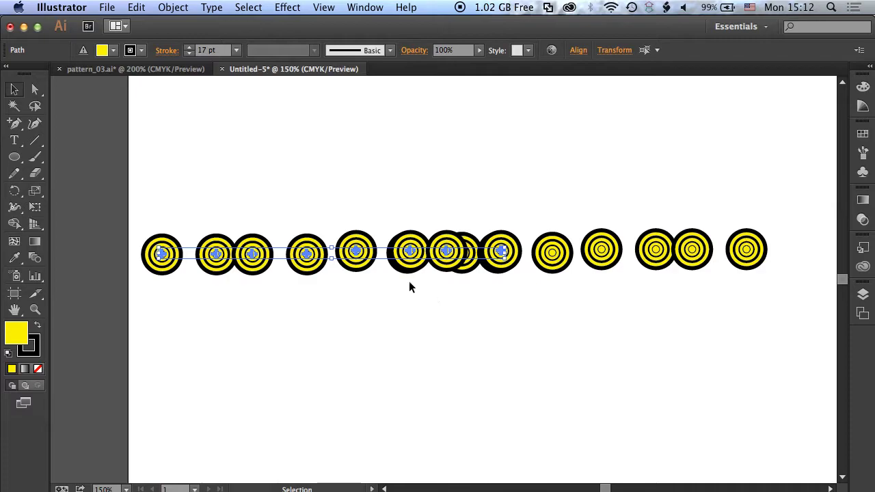
click(118, 223)
drag(129, 208, 779, 300)
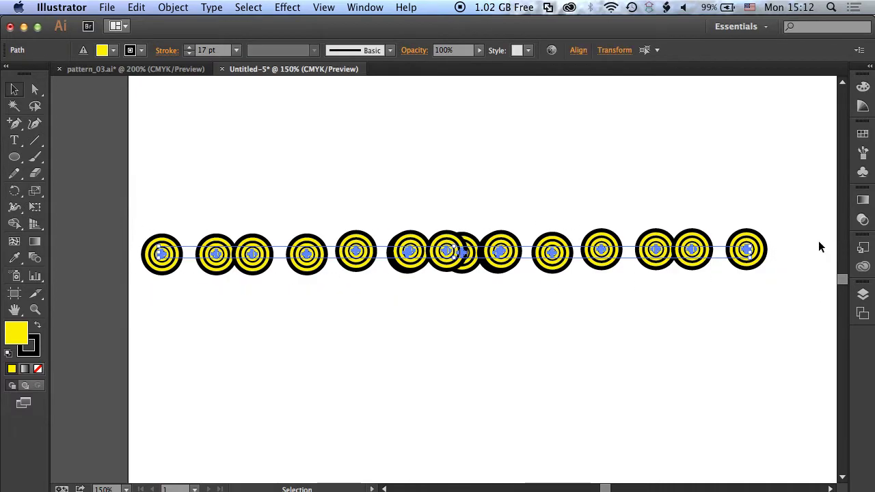
Open the Align panel and distribute the row's targets evenly by their centres.
click(363, 7)
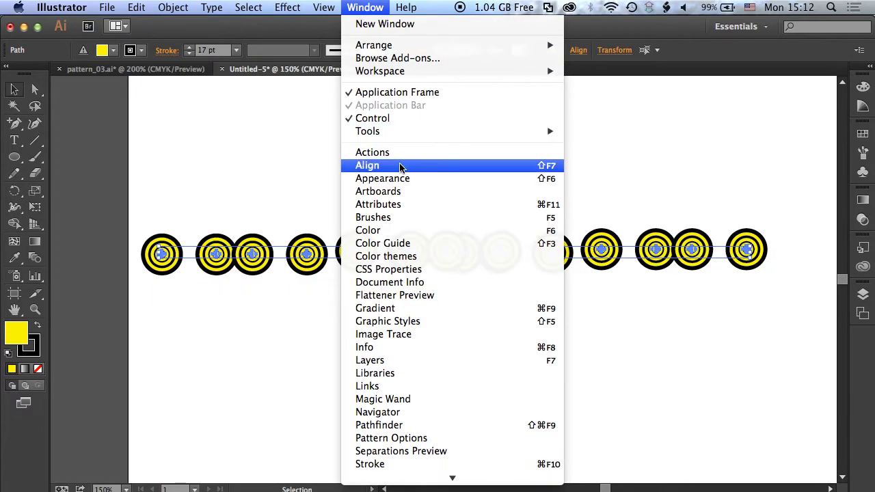
click(416, 164)
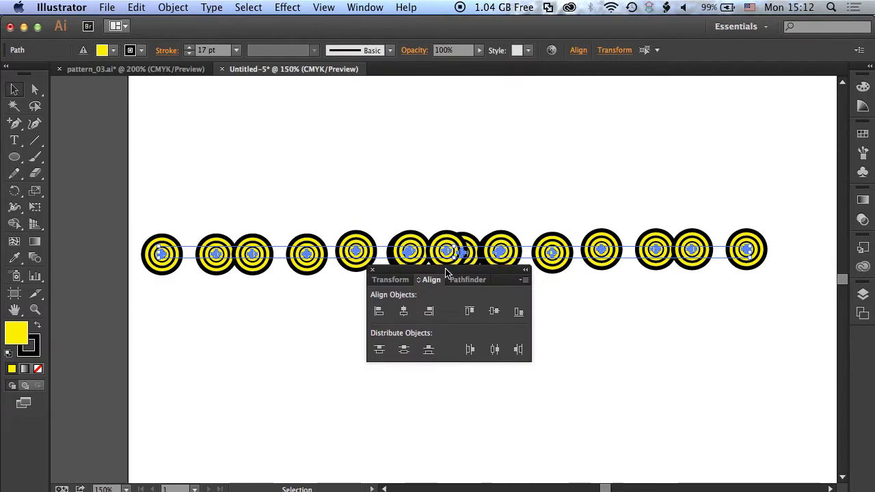
drag(439, 275, 561, 37)
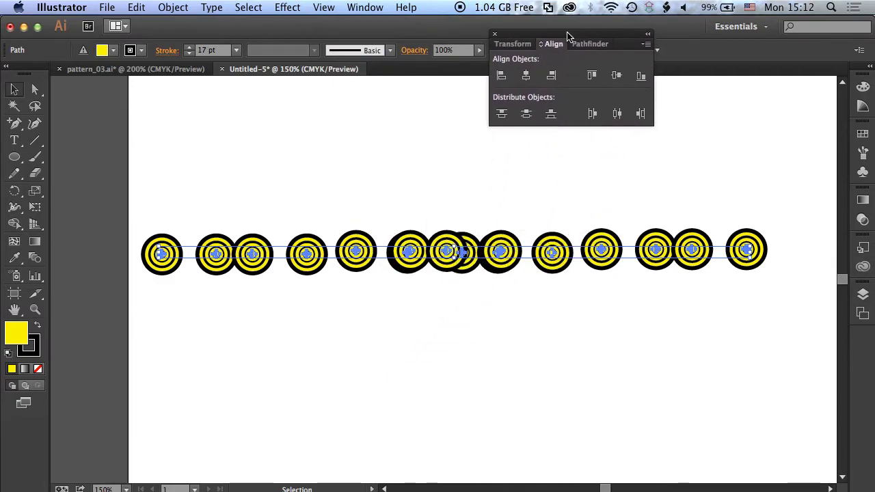
click(616, 114)
Extend the row rightward with Alt-dragged copies of the right-hand circles, then delete one surplus circle.
click(586, 303)
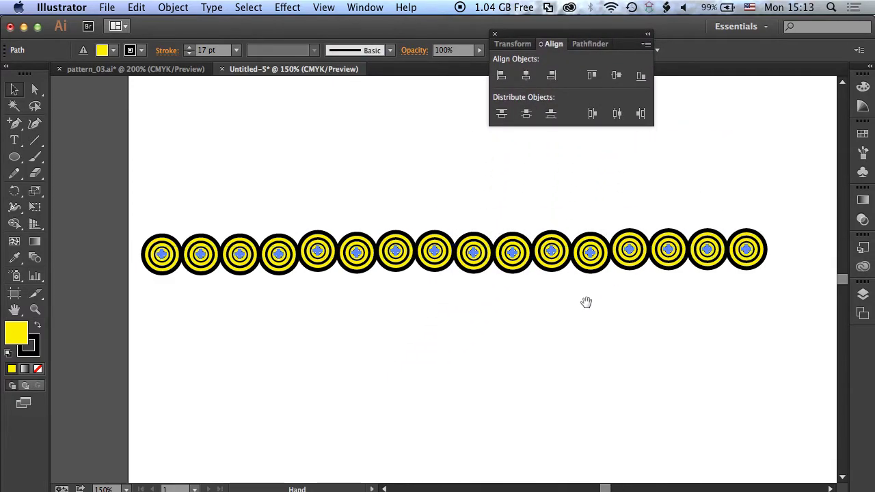
drag(443, 205, 658, 302)
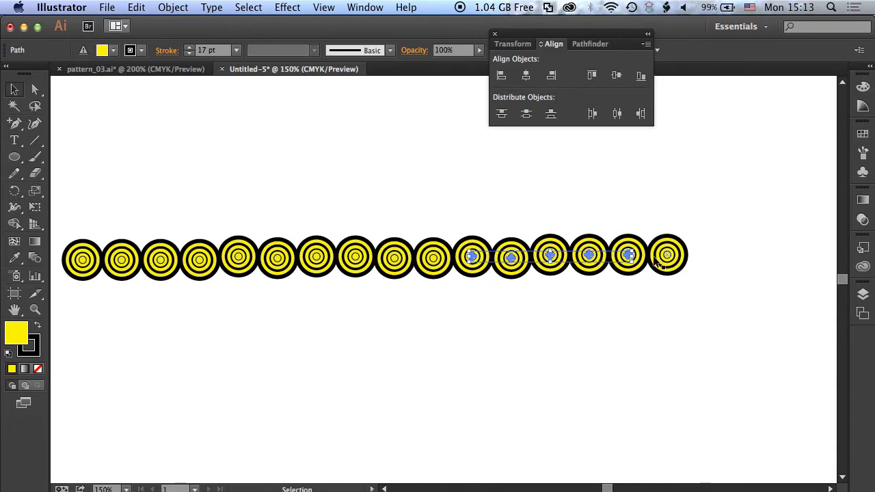
drag(630, 255, 824, 254)
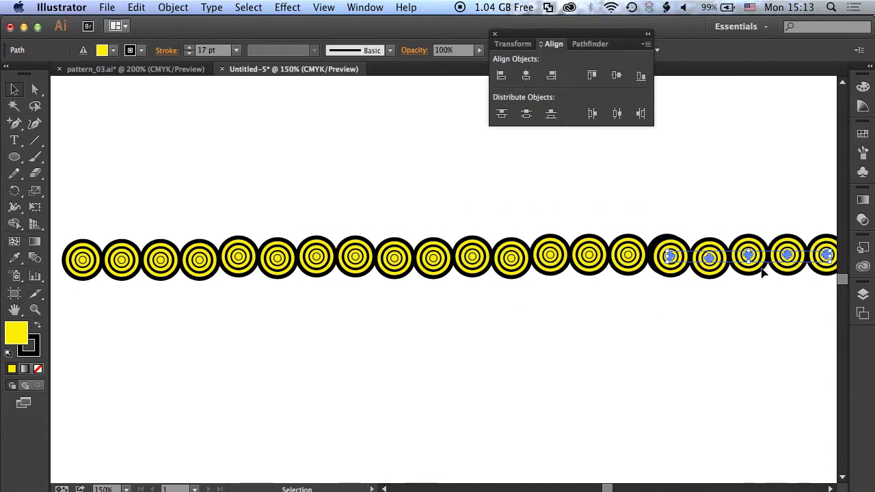
key(super+minus)
click(287, 238)
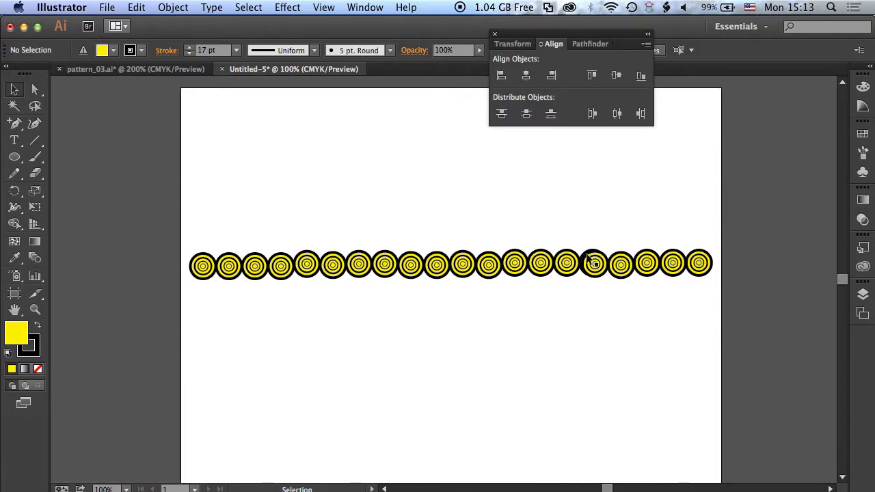
click(628, 262)
key(Delete)
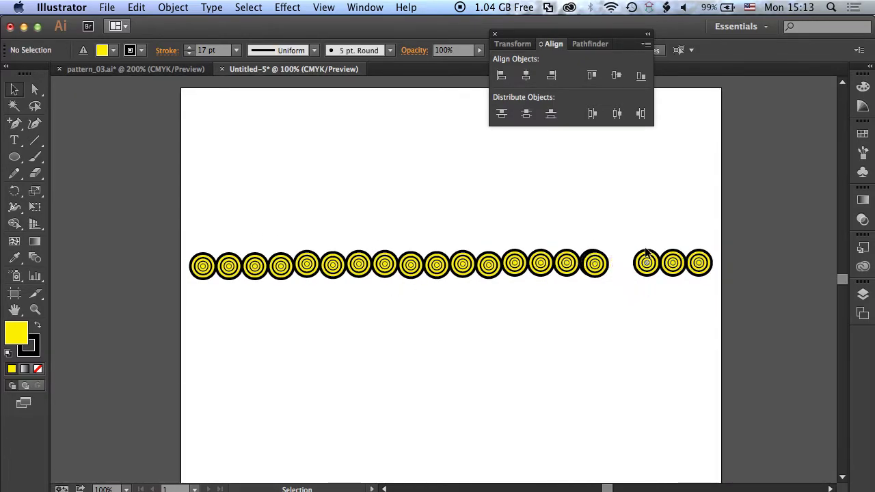
Close the gap by re-spacing the row, then nudge the last circle right and re-space again.
drag(168, 230, 706, 288)
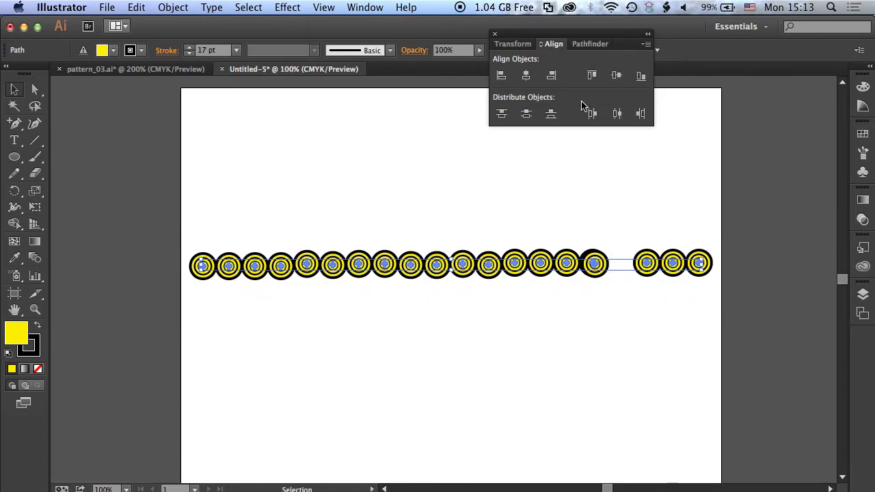
click(618, 114)
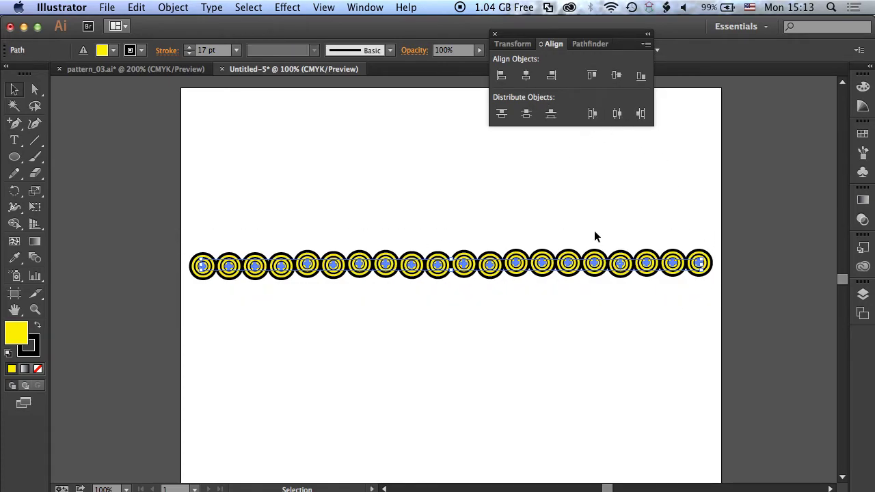
click(718, 269)
drag(762, 280, 725, 243)
key(shift+Right)
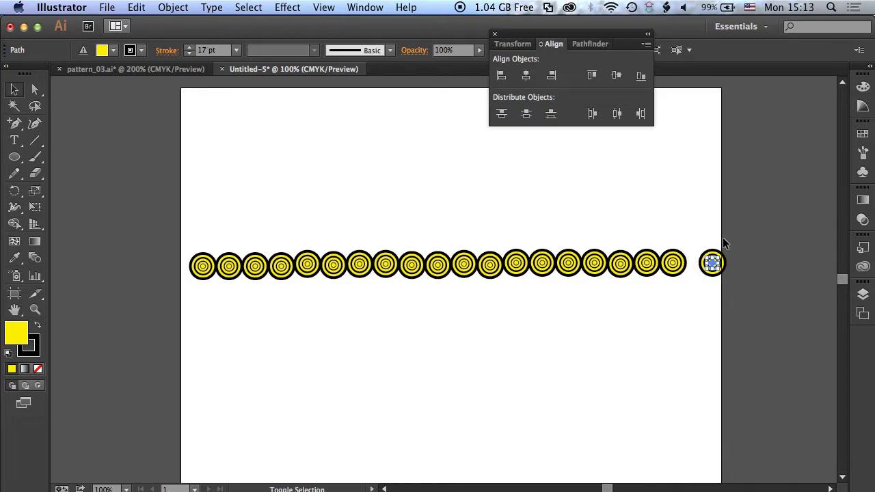
drag(337, 276, 734, 314)
click(617, 114)
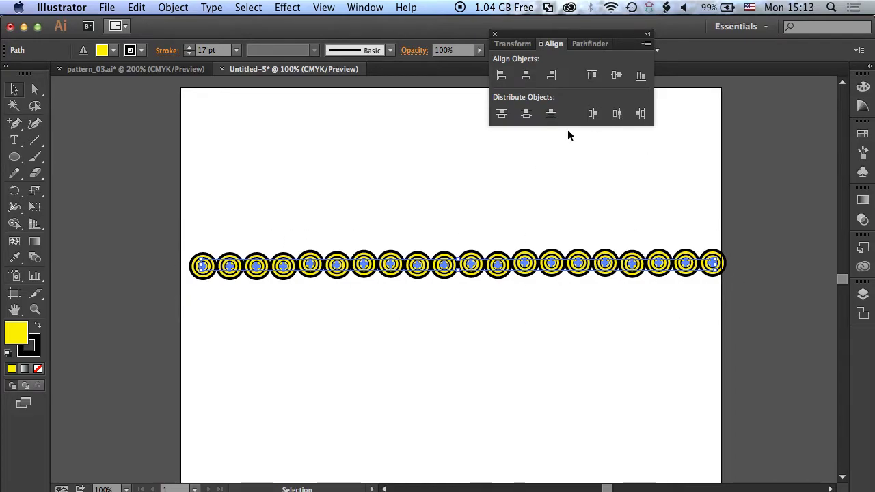
Nudge the leftmost circle further left, re-spacing the row evenly after each move.
click(175, 276)
click(204, 266)
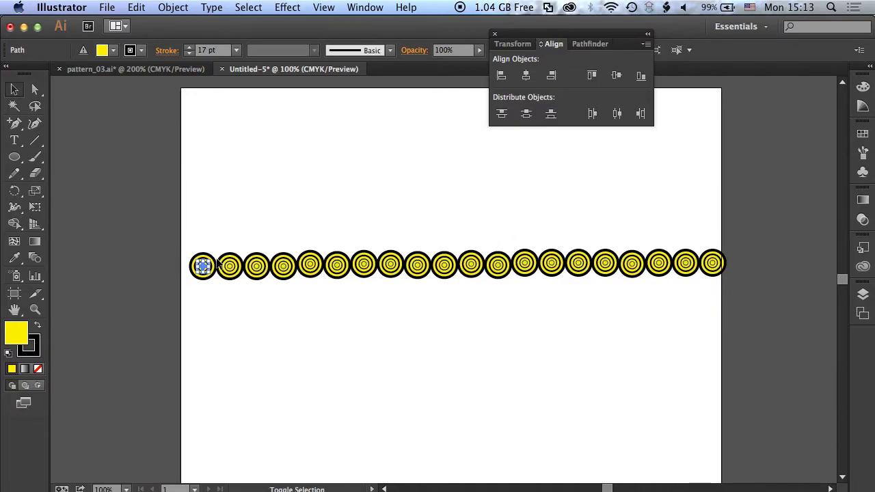
key(shift+Left)
drag(136, 233, 724, 299)
click(616, 114)
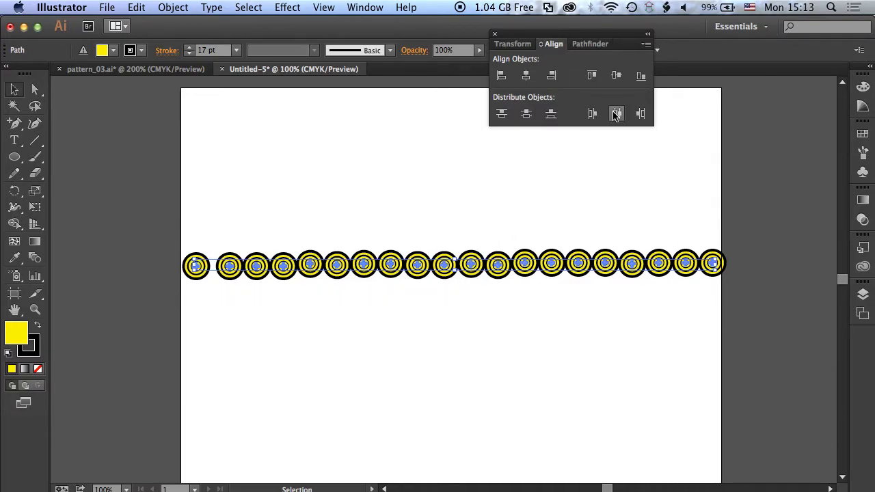
click(164, 244)
drag(201, 287, 201, 285)
key(shift+Left)
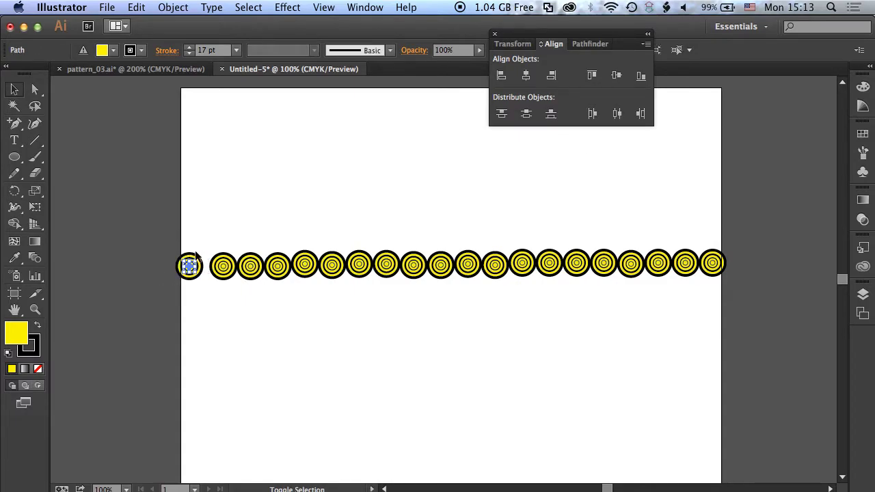
key(shift+Left)
drag(126, 221, 731, 301)
click(617, 114)
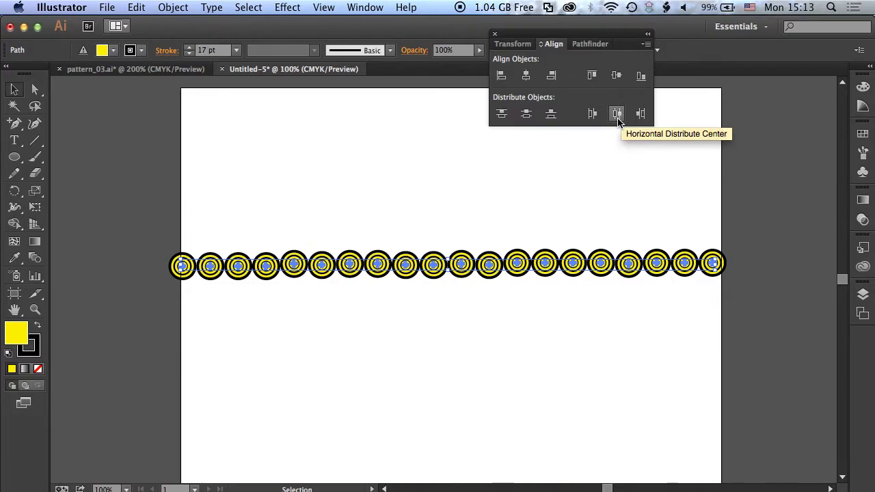
Move the first circle to the artboard's left edge and re-space the row evenly.
click(117, 241)
drag(194, 296, 194, 296)
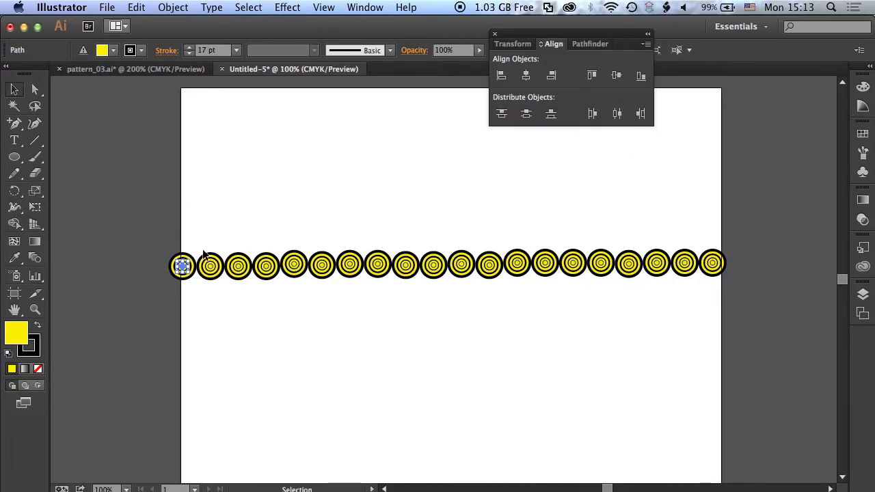
key(shift+Left)
drag(48, 228, 748, 299)
click(617, 114)
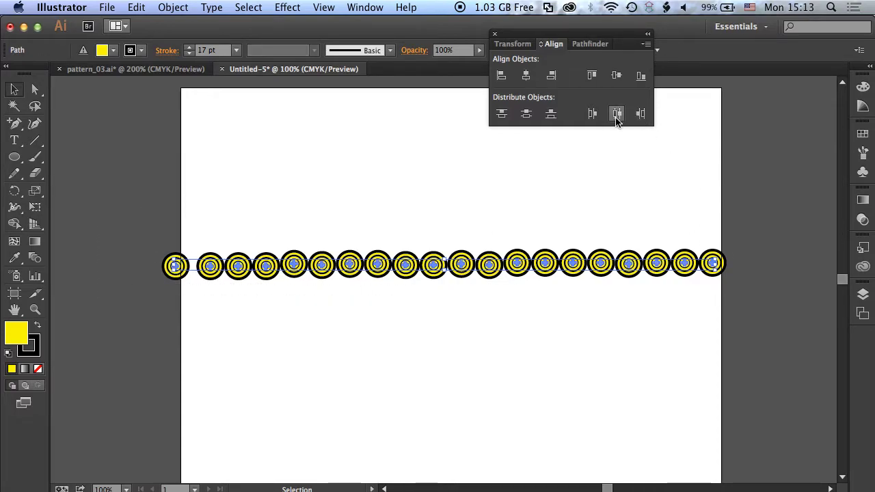
click(538, 177)
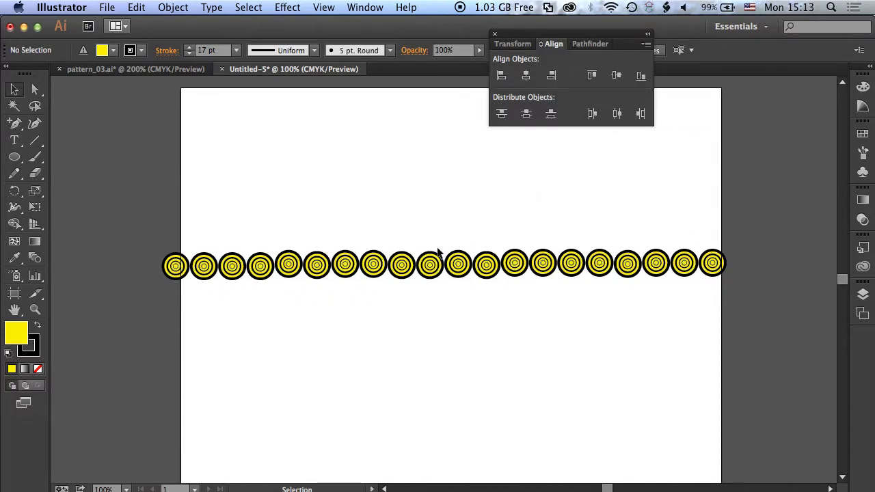
Vertically align the circles on one centre line and group the row with Cmd+G.
drag(181, 219, 730, 305)
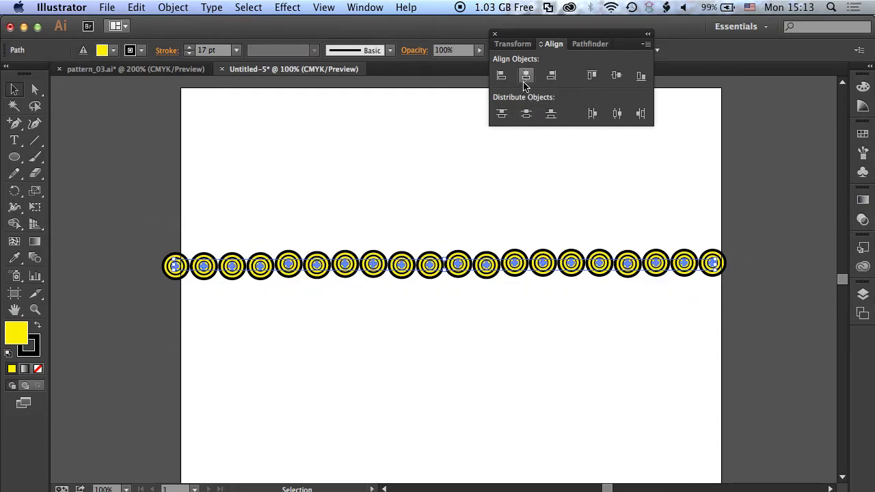
click(616, 76)
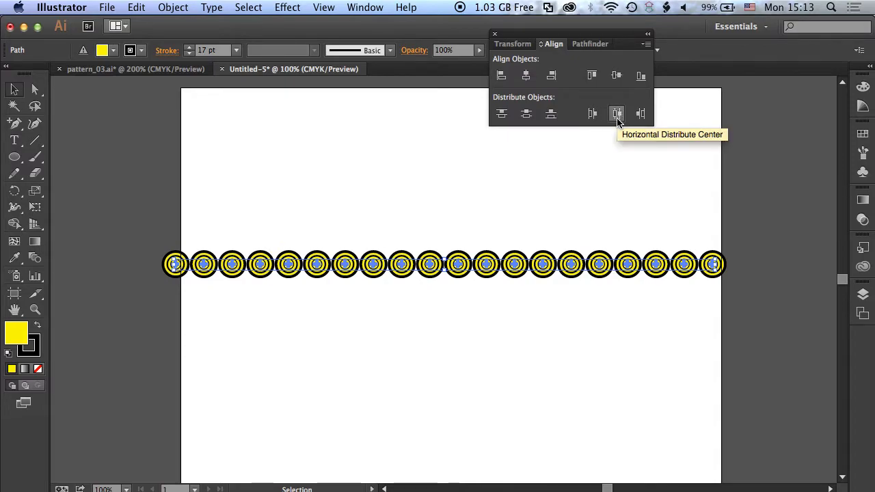
key(super+g)
click(489, 200)
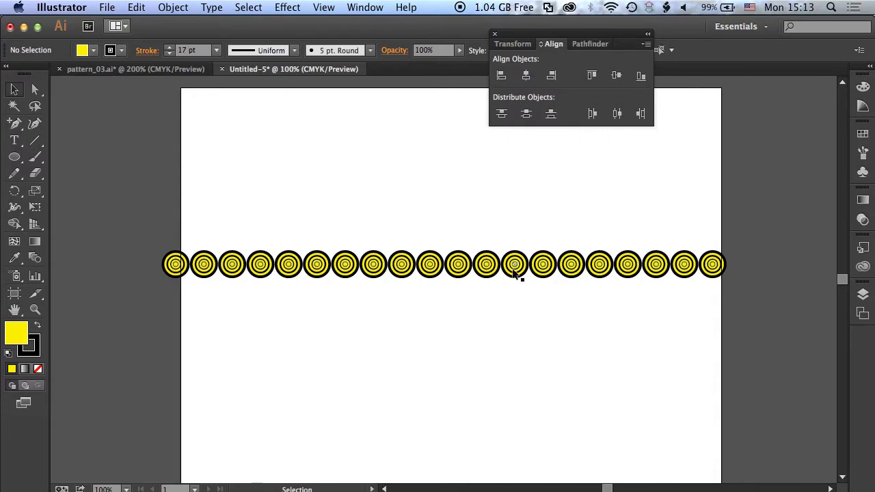
click(457, 269)
Alt-drag copies of the grouped row above and below, duplicating the bottom four rows downward.
drag(458, 269, 457, 236)
drag(456, 237, 453, 131)
alt+drag(453, 263, 455, 389)
scroll(335, 222, down, 2)
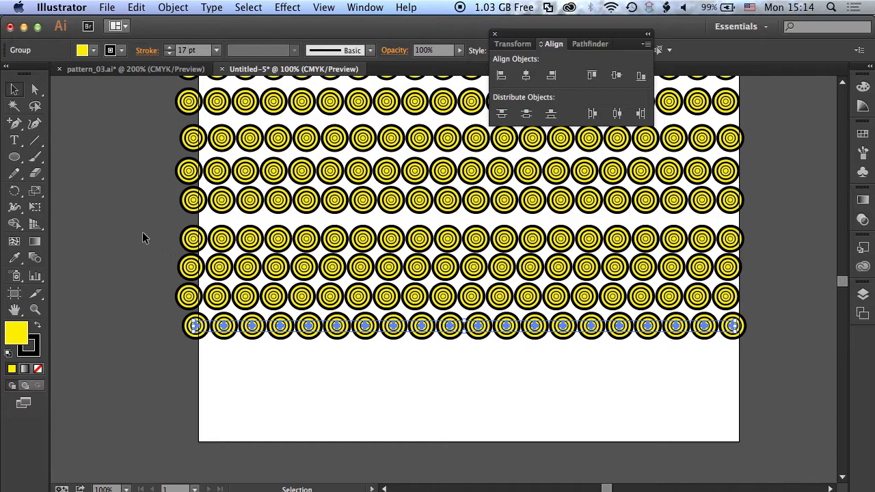
drag(144, 229, 748, 349)
alt+drag(451, 326, 451, 429)
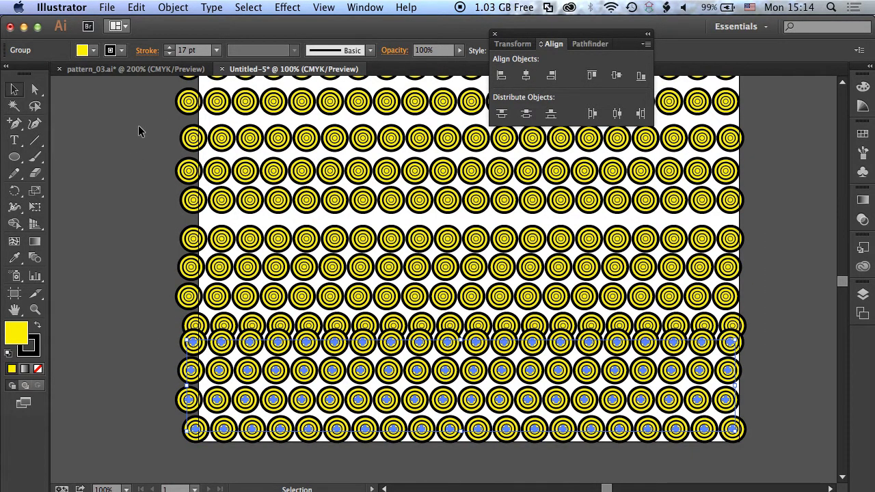
Space all rows evenly with Vertical Distribute Center and drag the grid over the artboard.
key(super+minus)
drag(306, 160, 683, 397)
click(526, 114)
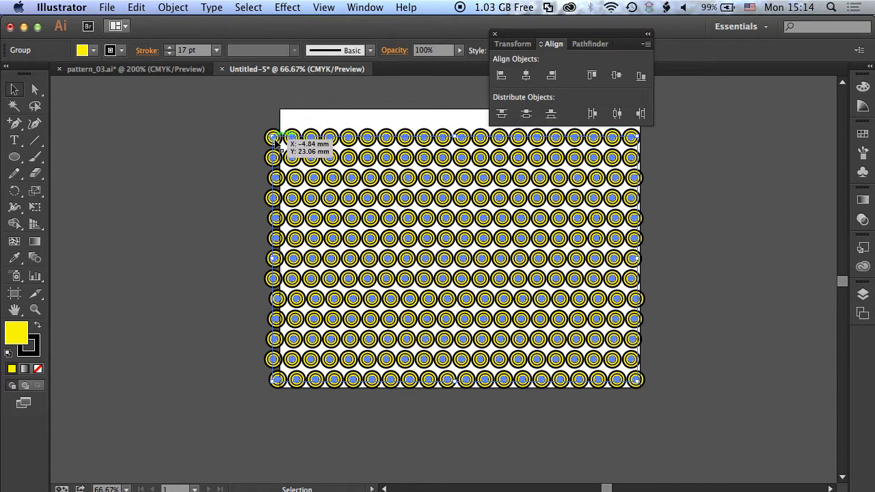
drag(277, 140, 271, 125)
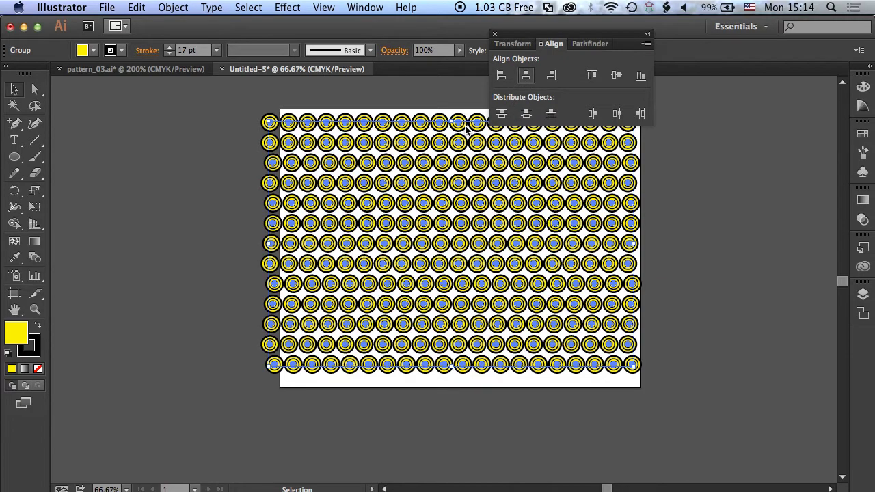
scroll(389, 122, right, 2)
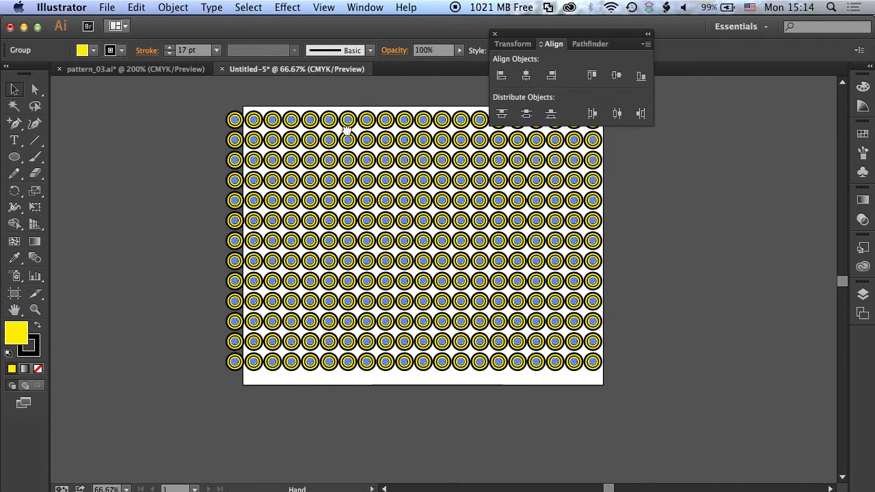
drag(357, 285, 375, 266)
Nudge the circle grid right to centre it on the artboard, then move the Align panel aside.
click(227, 397)
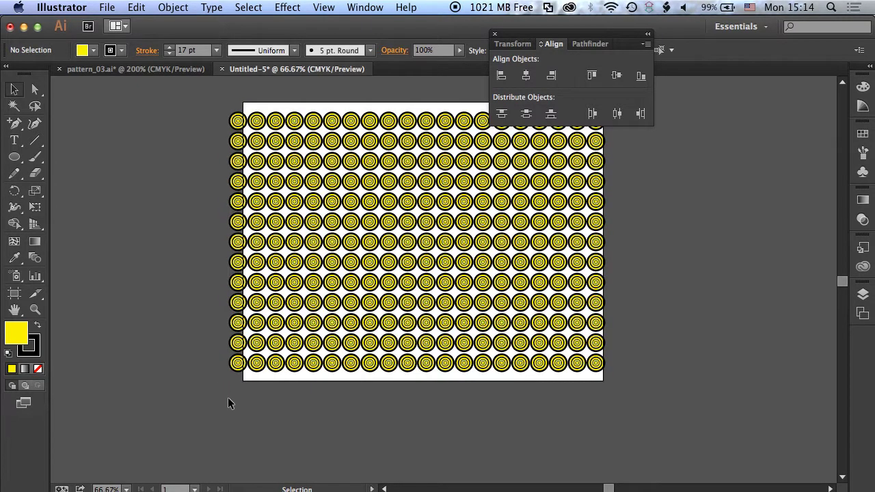
drag(257, 134, 694, 402)
key(Right)
key(Right)
key(Right)
key(Right)
key(Right)
key(Right)
key(Right)
key(Right)
key(Right)
key(Right)
key(Right)
key(Right)
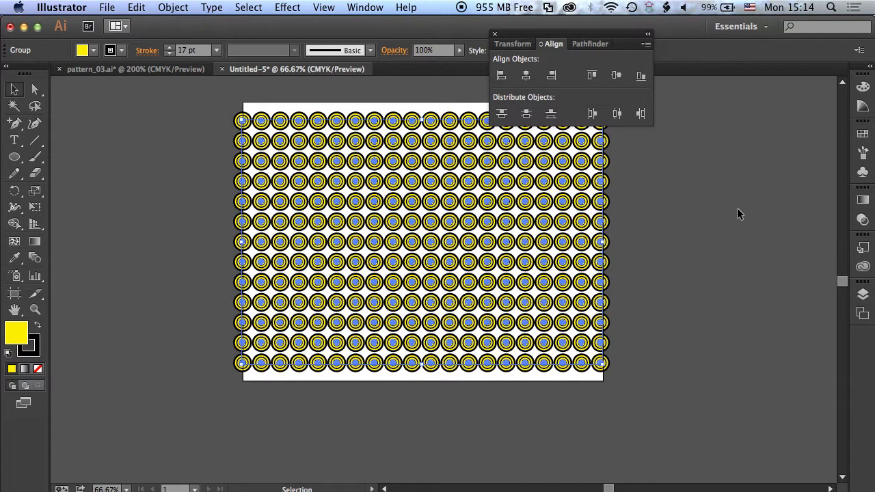
click(711, 196)
drag(540, 36, 708, 118)
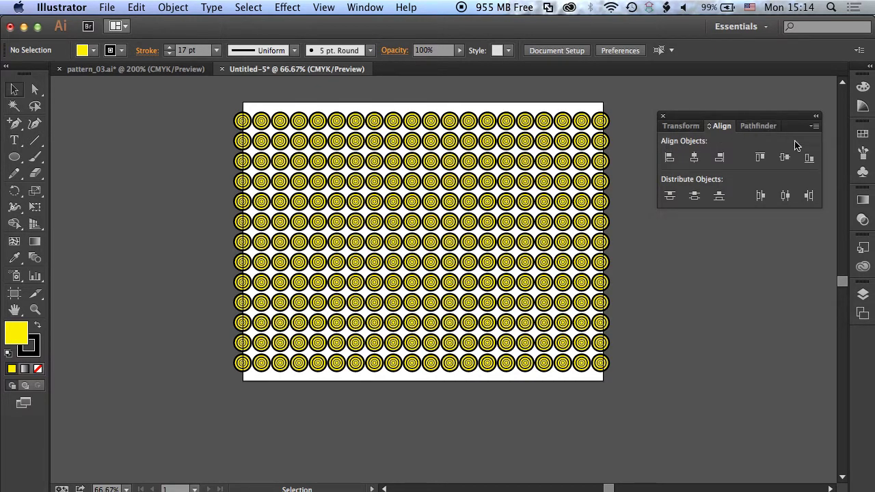
Duplicate Layer 1 into Layer 1 copy and marquee-select the copy's whole circle pattern.
click(863, 294)
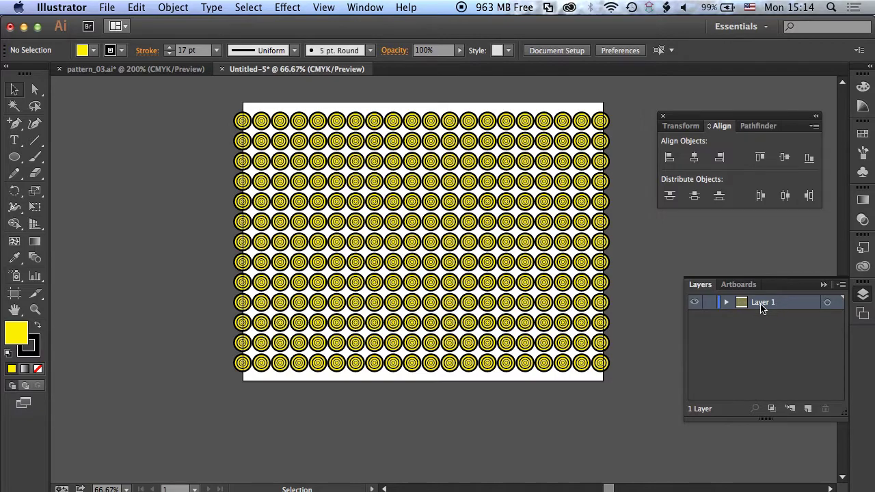
drag(762, 309, 796, 333)
drag(809, 408, 809, 408)
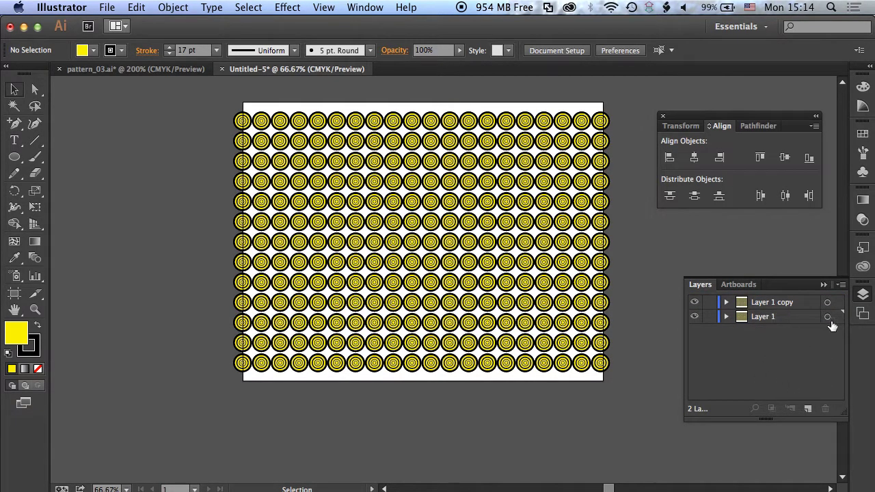
click(708, 308)
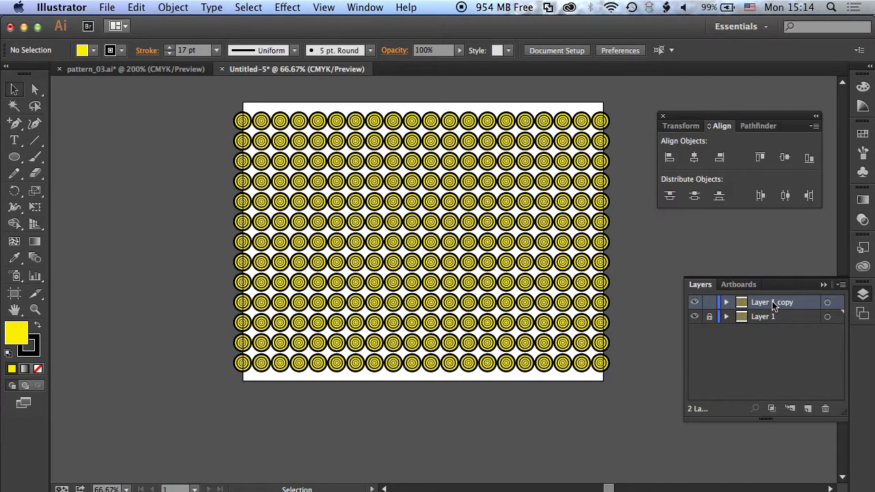
drag(204, 102, 631, 388)
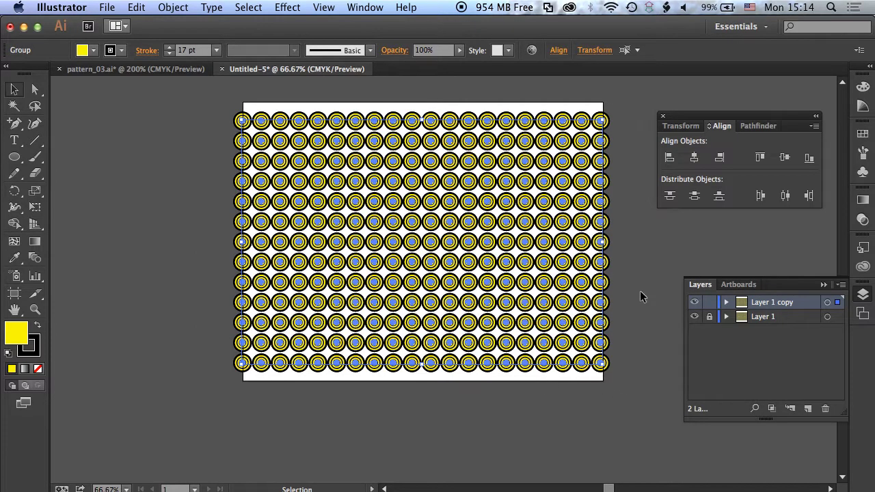
Offset the copied pattern left and up with Shift+arrow nudges, fine-tune it upward, then deselect.
key(shift+Left)
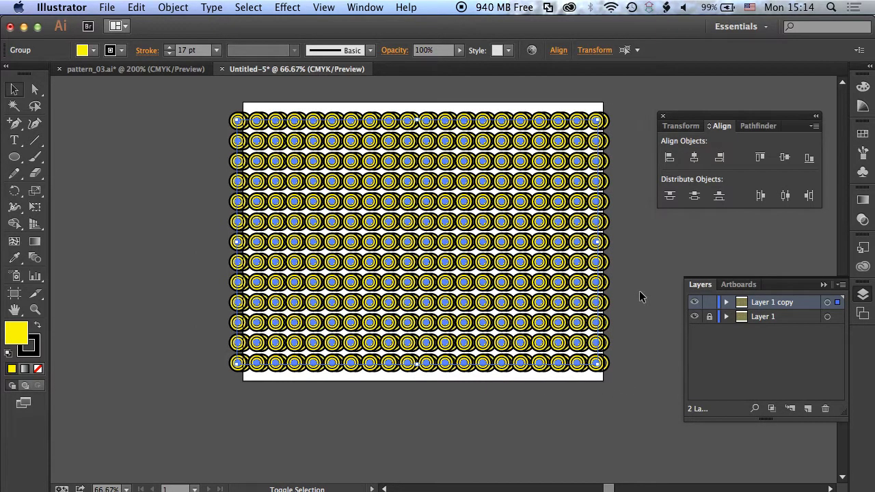
key(shift+Left)
key(shift+Up)
key(shift+Up)
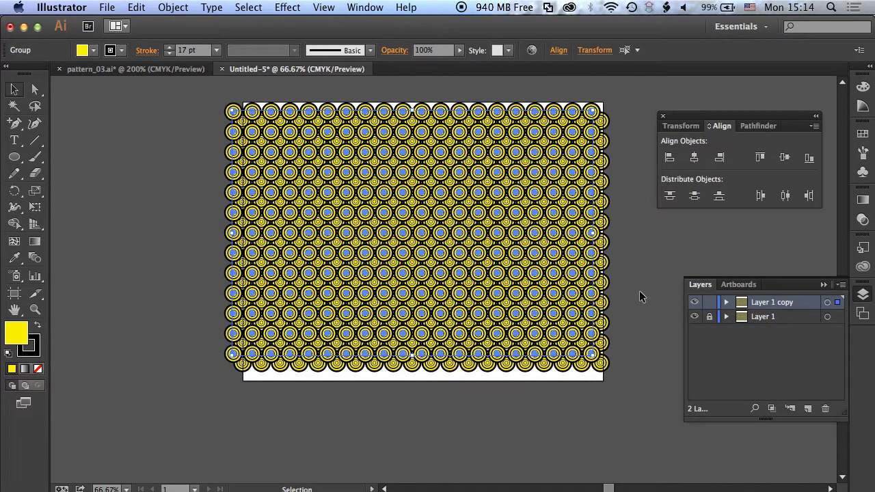
key(super+h)
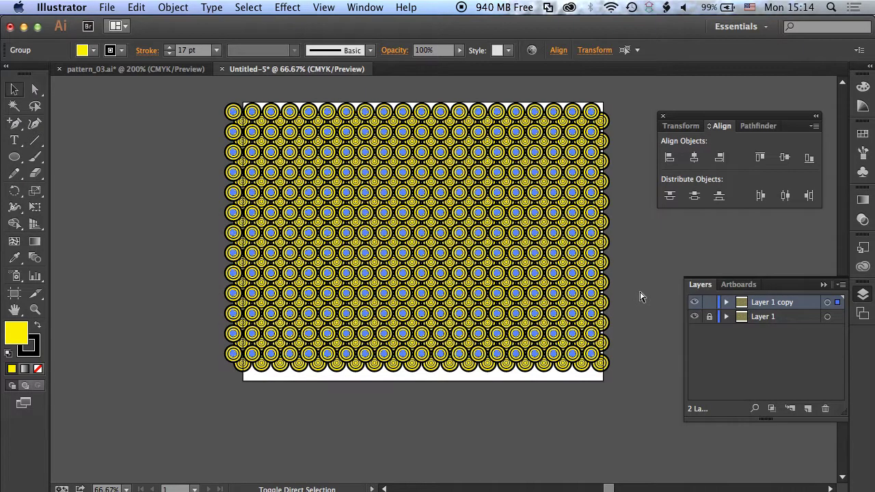
key(super+equal)
key(super+equal)
key(super+equal)
key(super+equal)
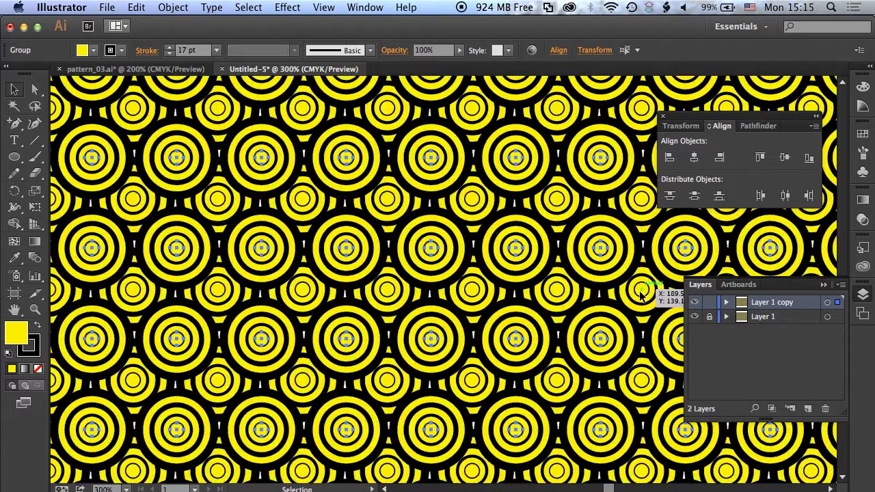
key(Up)
key(Up)
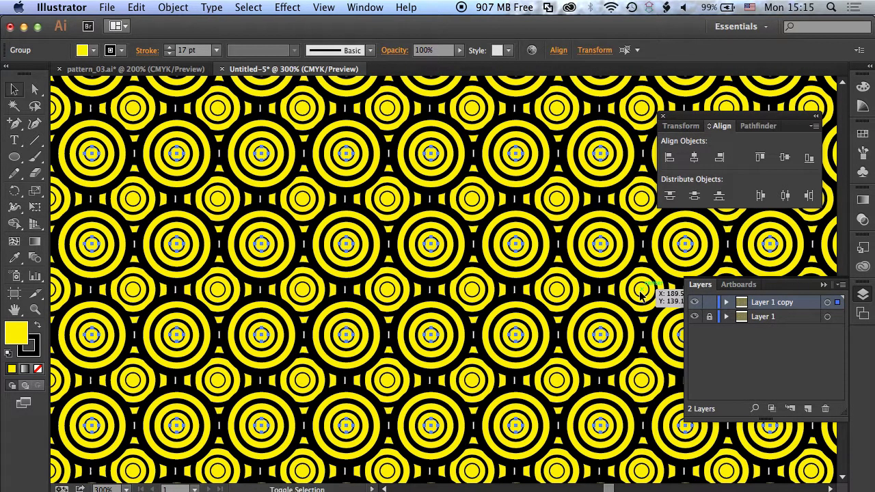
key(super+shift+a)
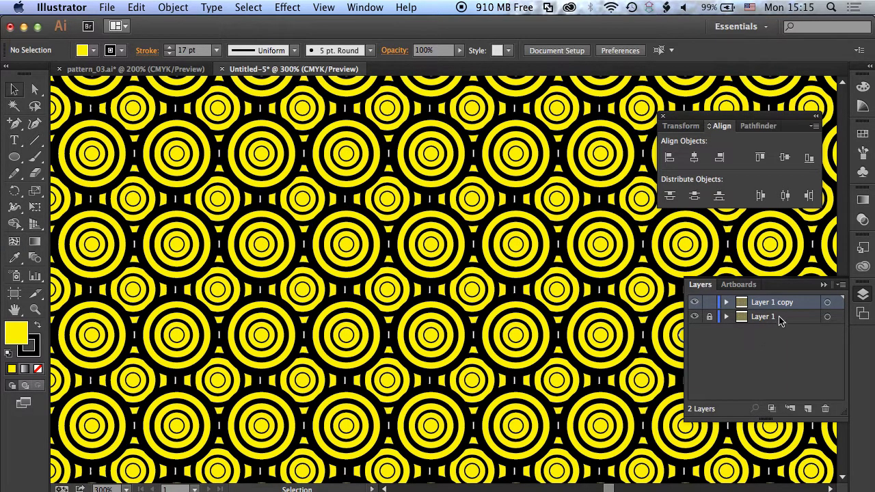
Unlock and target Layer 1, then draw a stroke-free rectangle over the whole artboard.
click(710, 317)
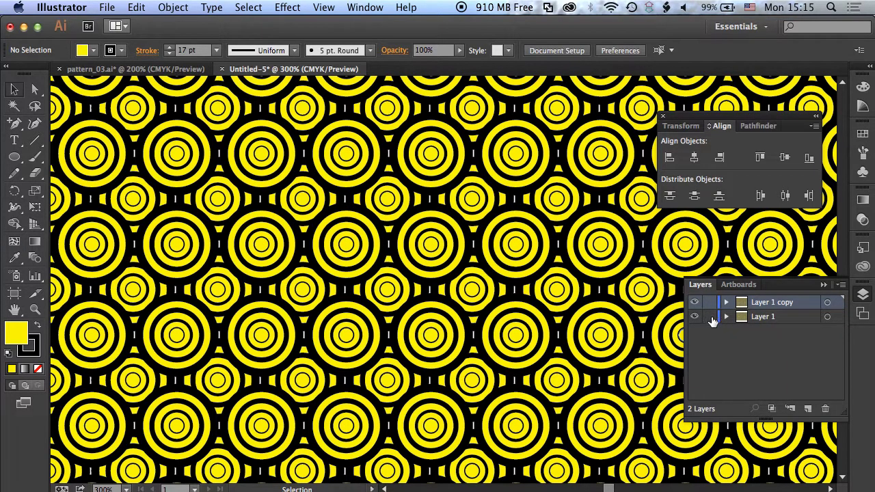
click(776, 317)
key(a)
key(super+0)
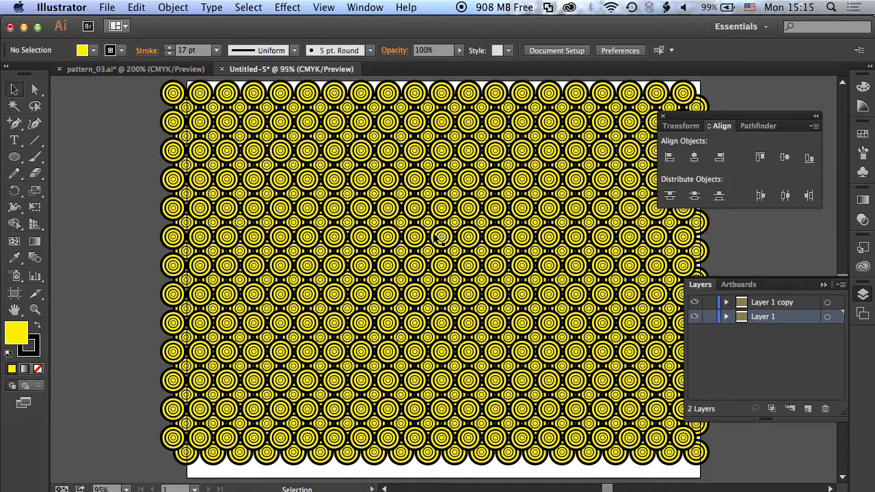
click(14, 157)
drag(13, 157, 63, 156)
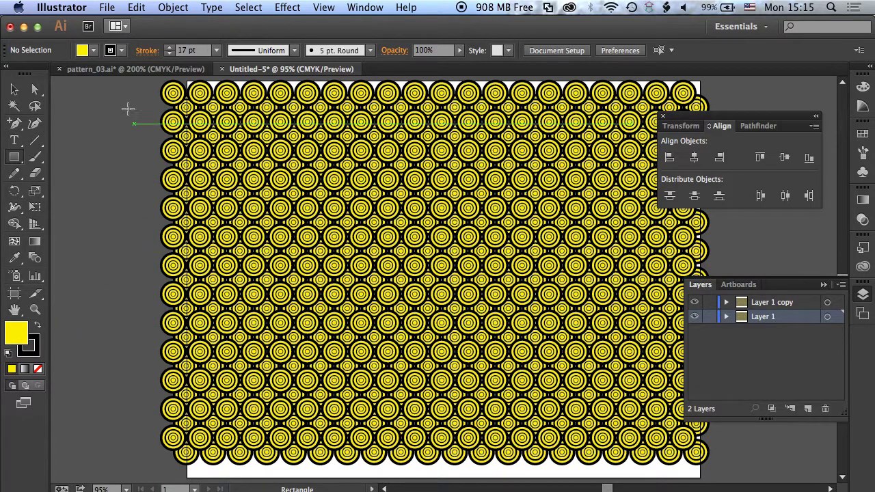
drag(154, 82, 735, 480)
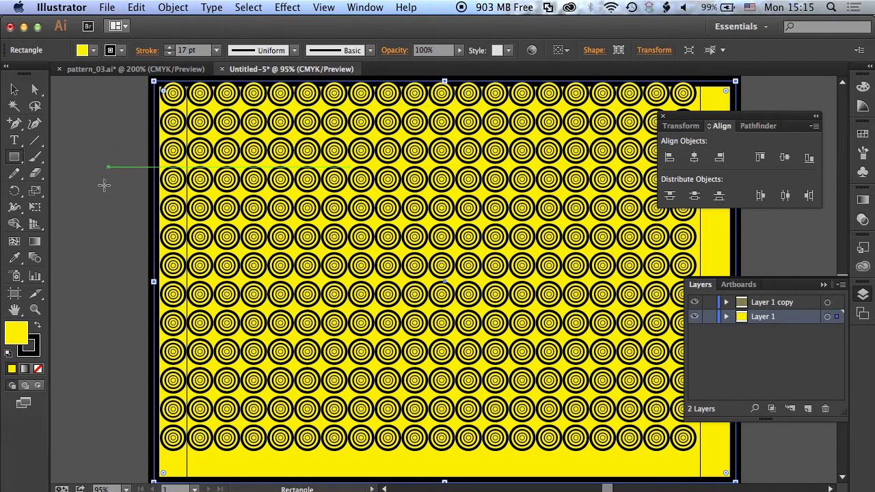
click(36, 350)
click(37, 369)
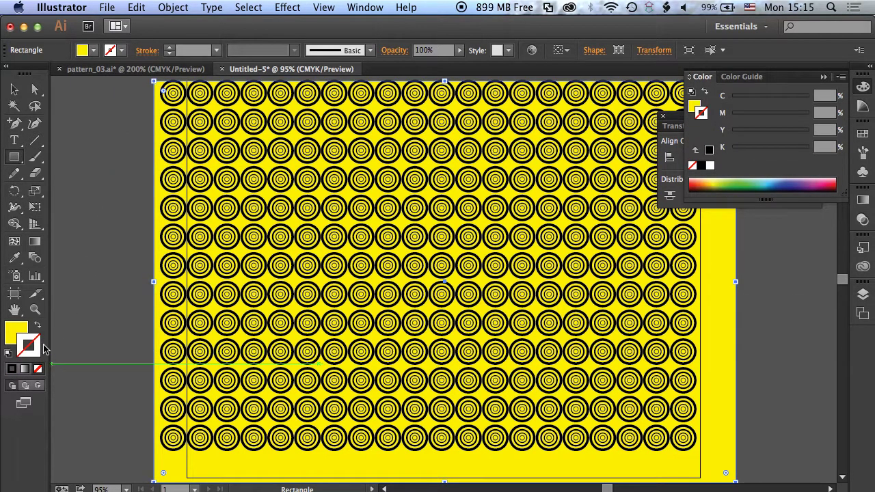
Stretch the yellow rectangle's top edge up above the circles.
click(15, 89)
click(103, 106)
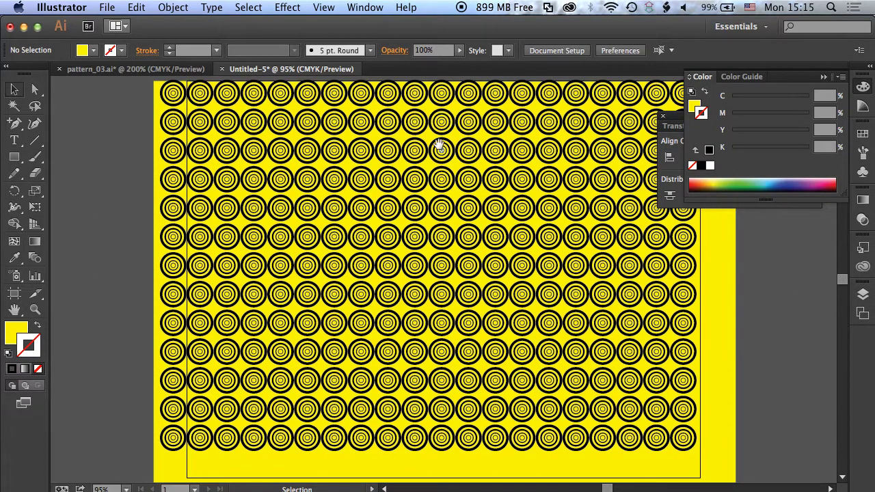
scroll(439, 141, up, 5)
click(617, 229)
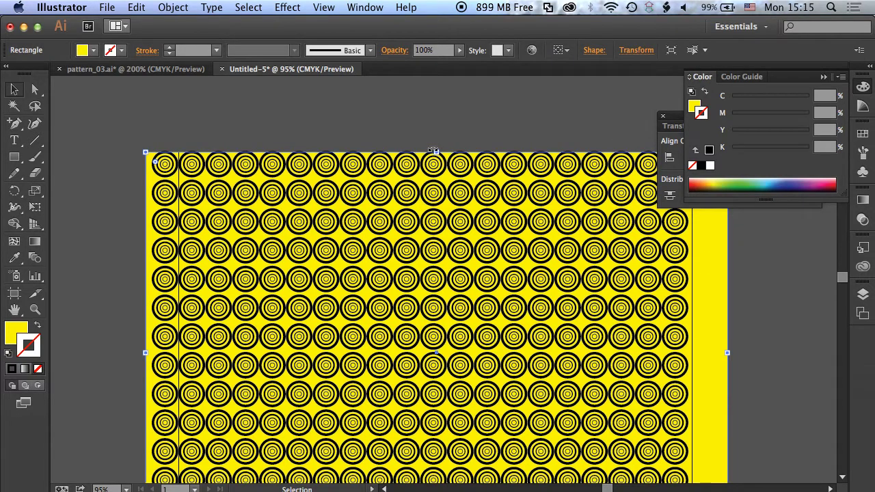
drag(436, 152, 408, 131)
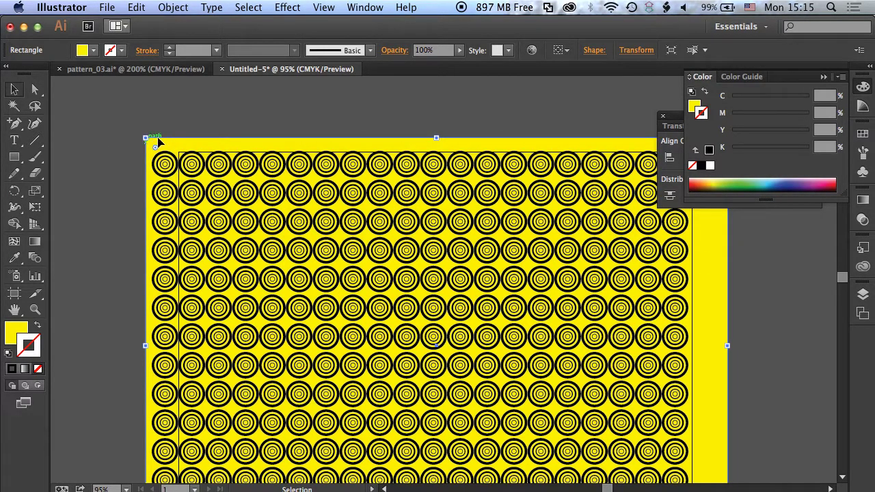
click(173, 7)
Send the yellow rectangle to the back, deselect, and zoom in to 150% on the pattern.
mouse_move(188, 37)
click(349, 75)
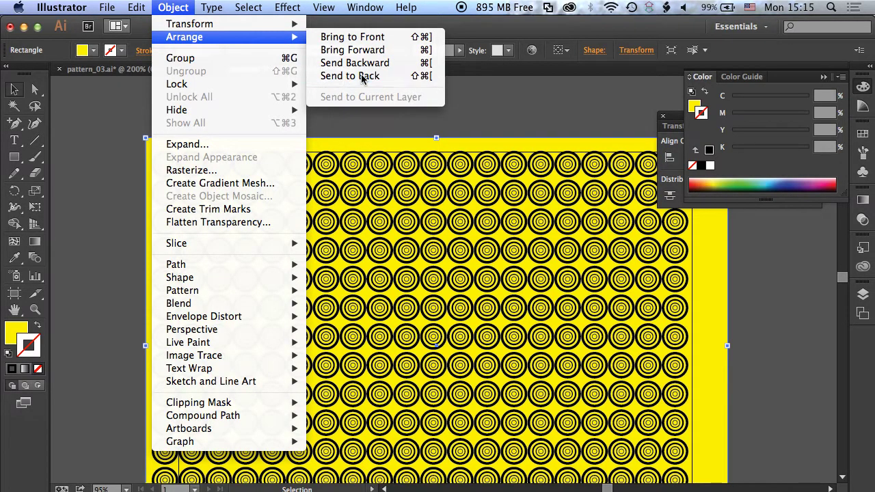
click(371, 112)
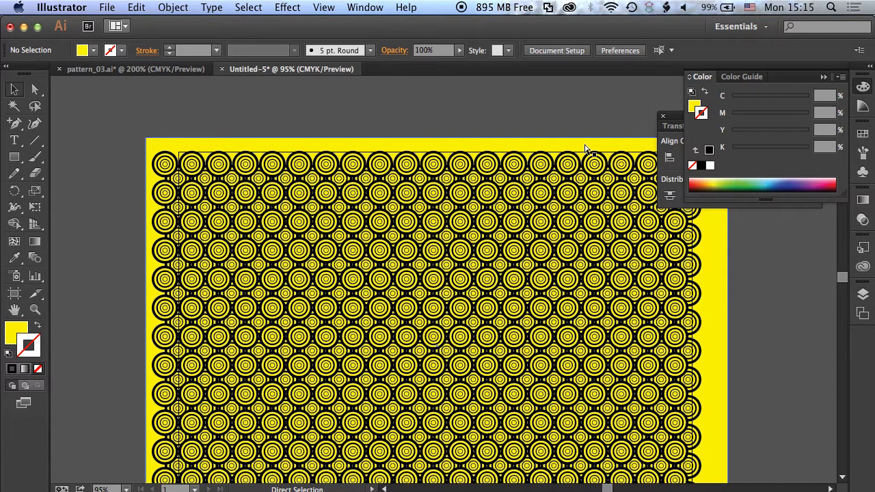
key(super+equal)
drag(411, 326, 395, 295)
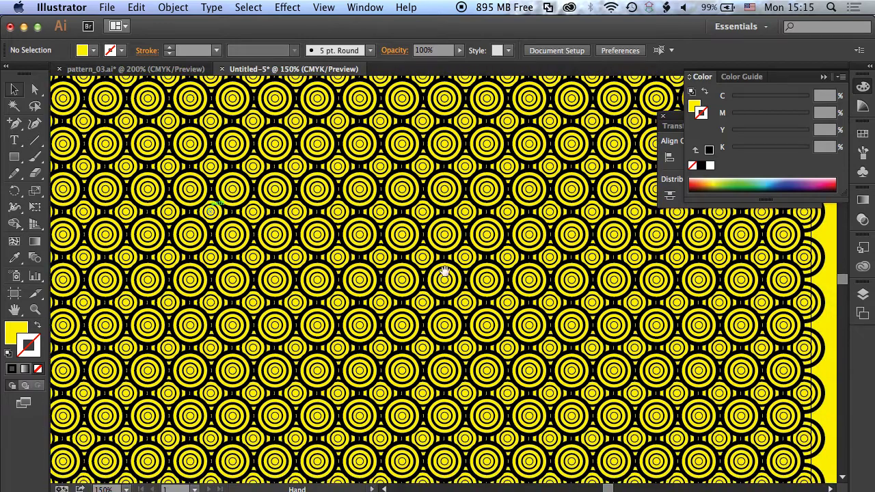
Collapse the Color panel, close the Align panel, and pan to the artwork's left edge.
click(824, 76)
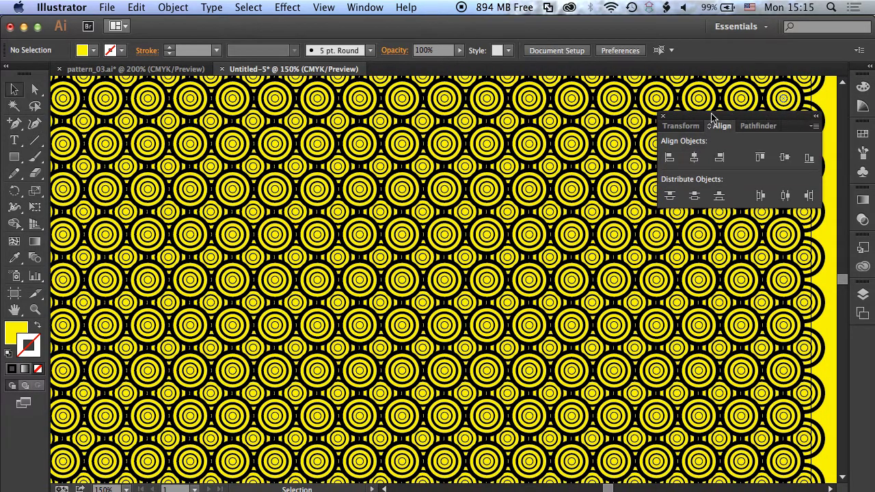
click(662, 116)
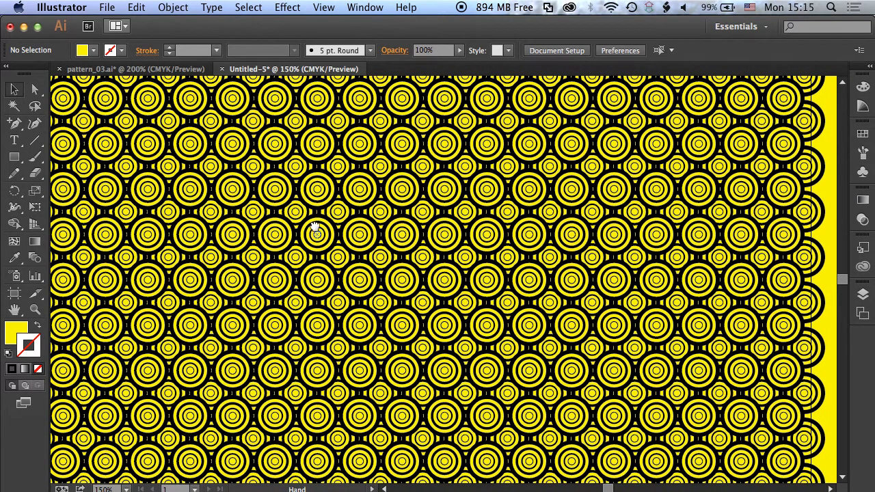
drag(312, 228, 433, 225)
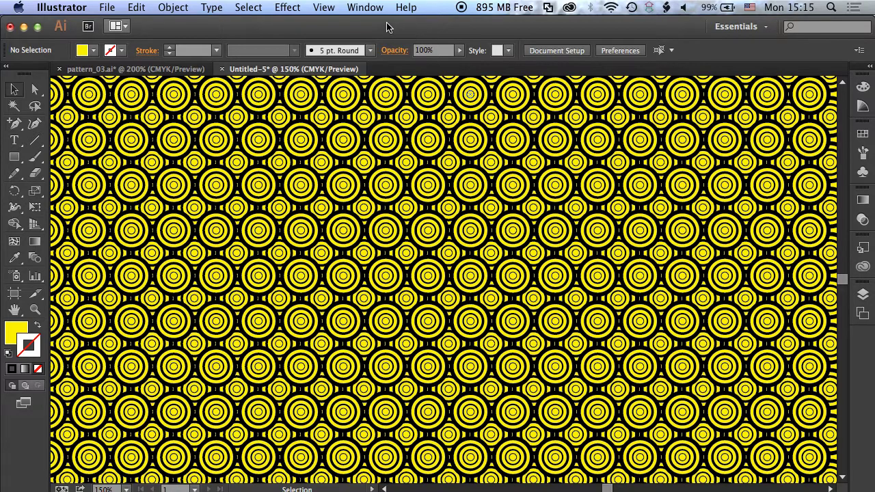
click(366, 8)
Reset the workspace to Essentials and collapse the Libraries and Appearance panels.
mouse_move(373, 72)
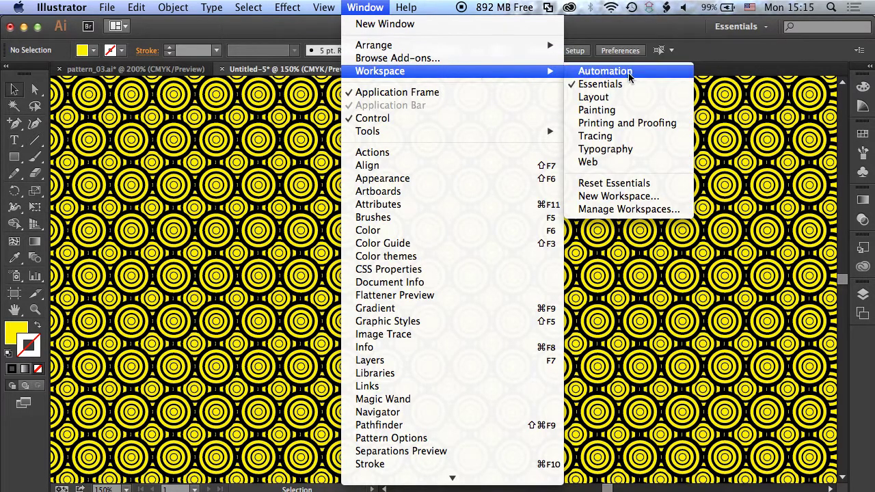
click(632, 183)
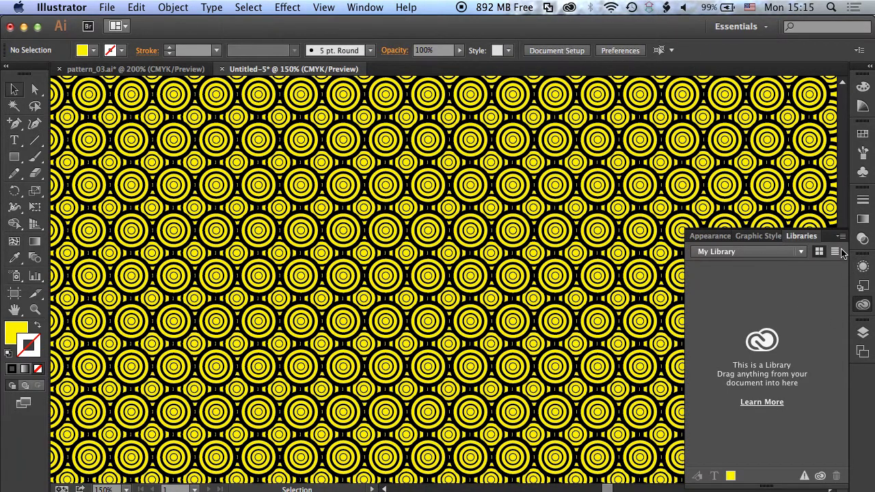
click(848, 247)
click(864, 268)
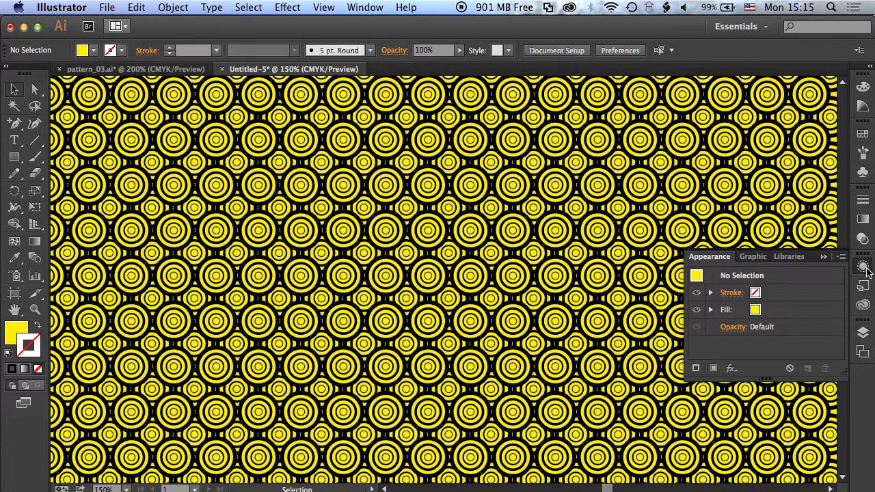
click(863, 269)
Show the Stroke panel's full options, then collapse it back into the dock.
click(863, 201)
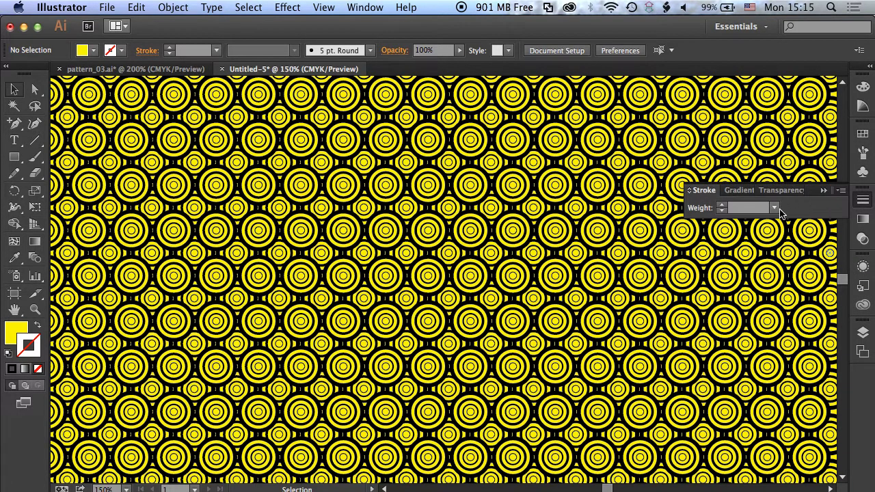
click(842, 191)
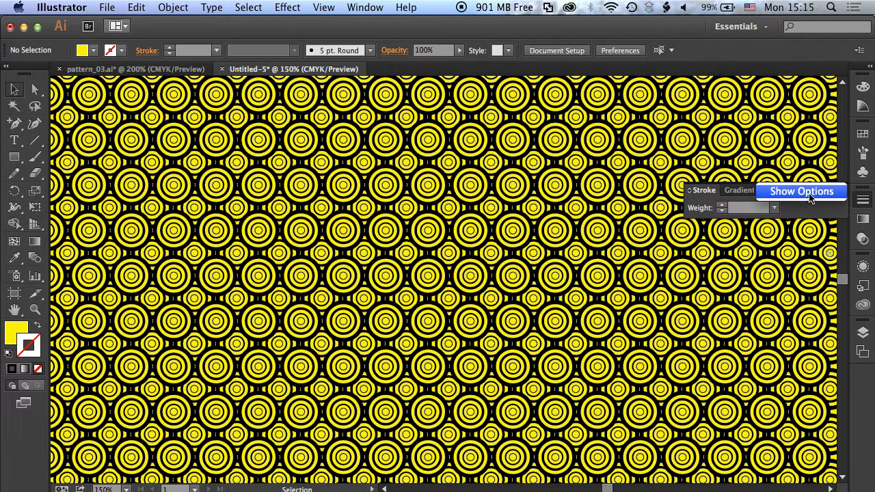
click(810, 195)
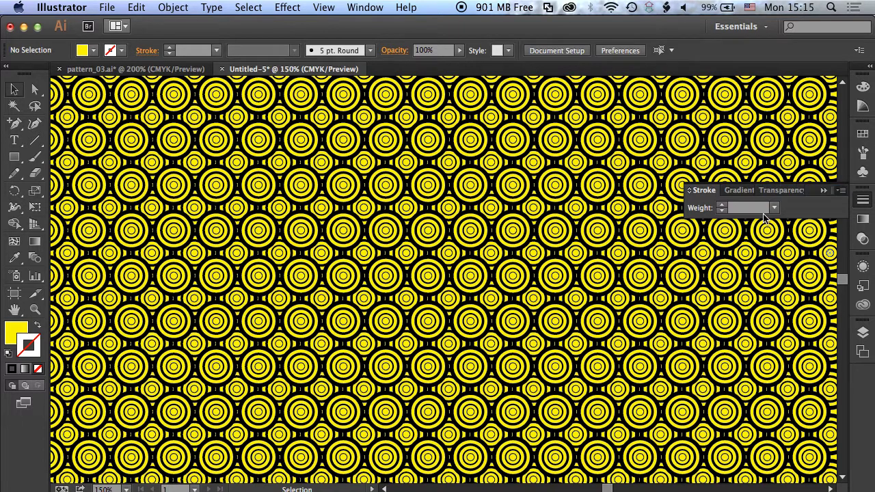
click(824, 190)
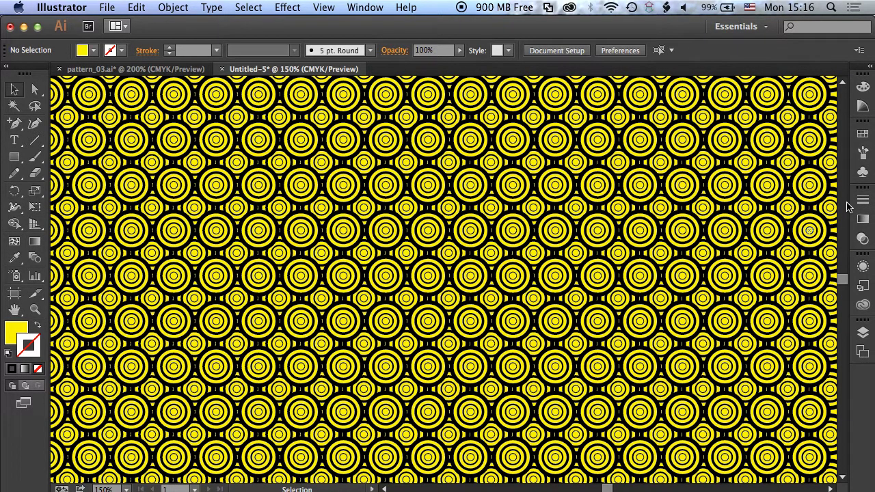